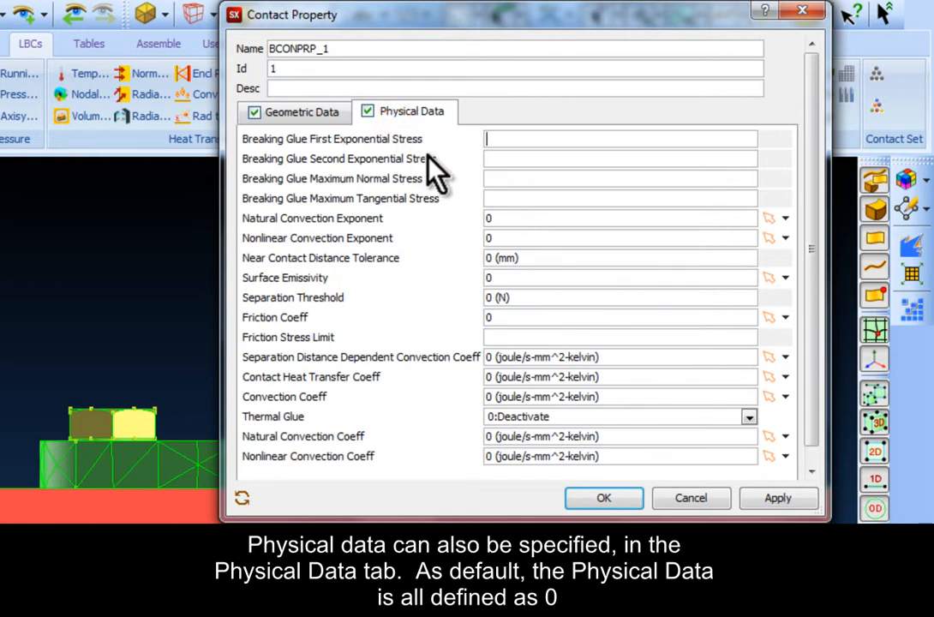
Step: Accept the contact property BCONPRP_1 with its default physical data
{"action": "left_click", "coordinate": [555, 318]}
{"action": "left_click", "coordinate": [604, 501]}
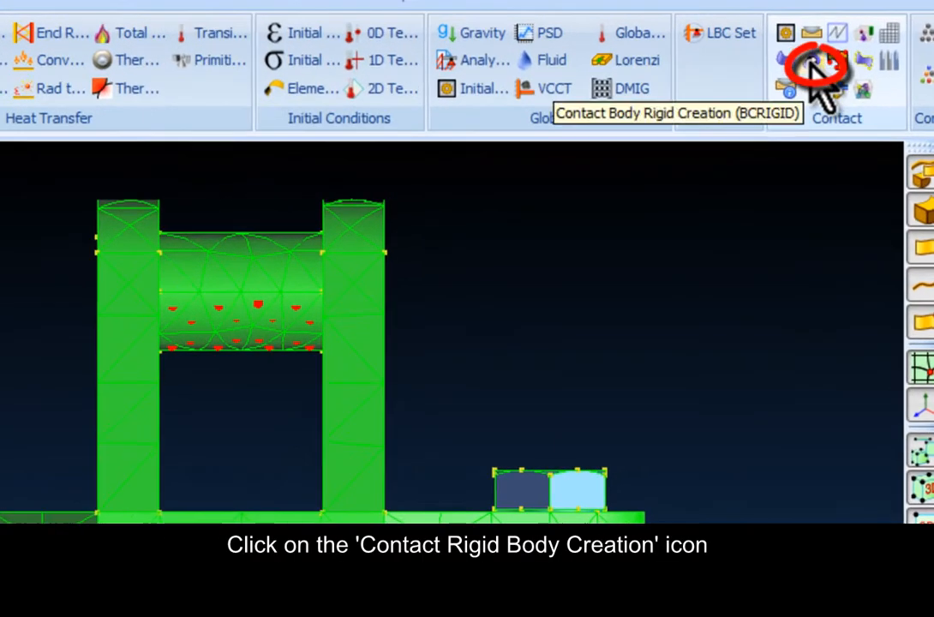
Step: Create a contact rigid body with the control node, angular velocity, all direction cosines and all velocity or position components set to 0
{"action": "left_click", "coordinate": [794, 82]}
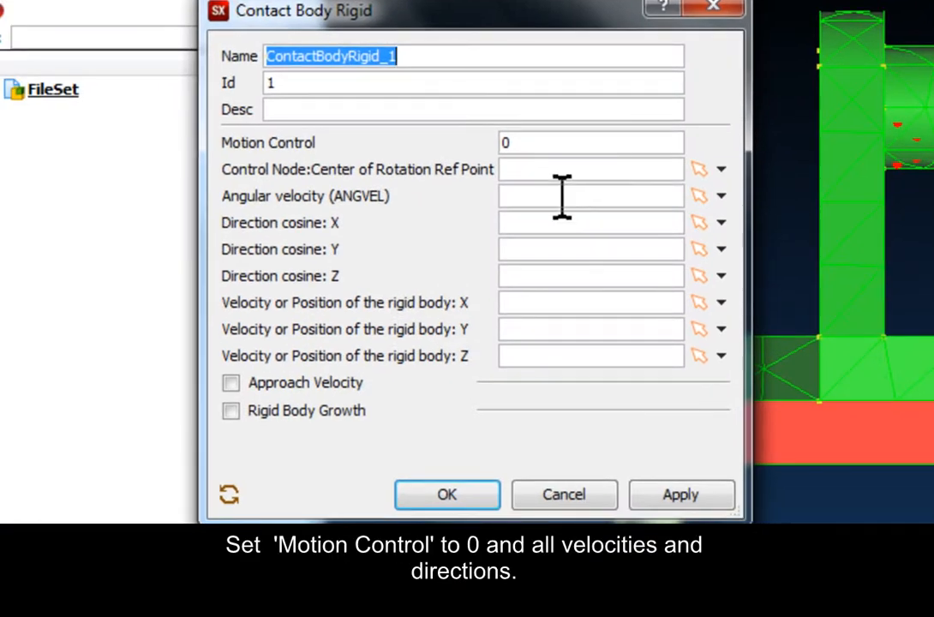
{"action": "left_click", "coordinate": [561, 196]}
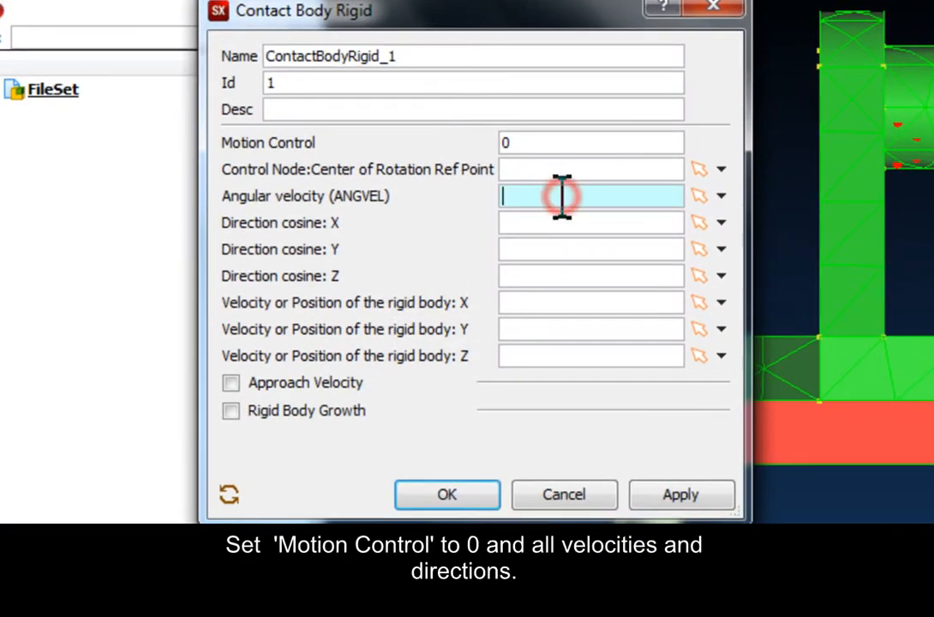
{"action": "type", "text": "0\t0\t0\t0\t0\t0\t0"}
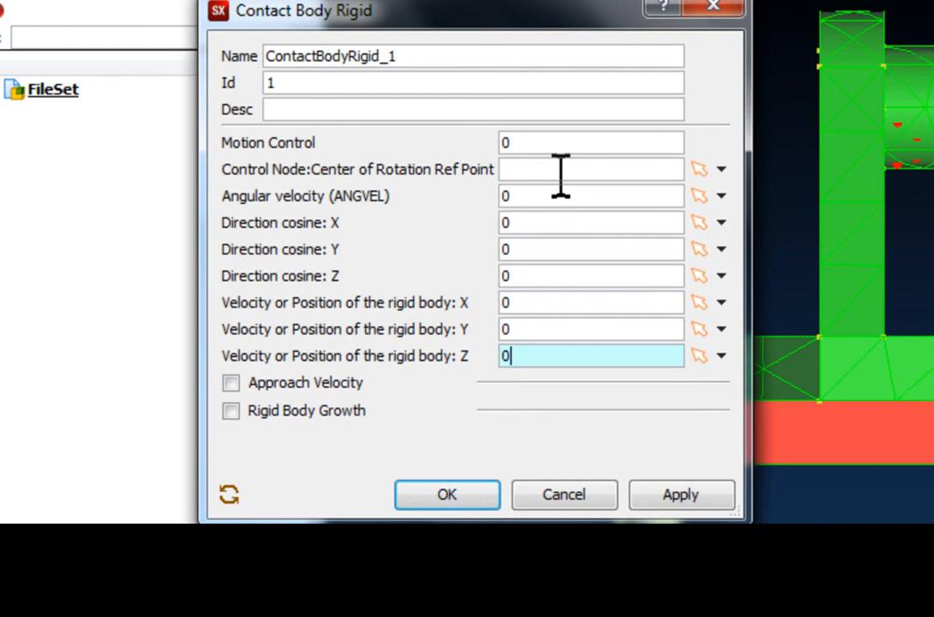
{"action": "left_click", "coordinate": [561, 170]}
{"action": "type", "text": "0"}
{"action": "left_click", "coordinate": [448, 494]}
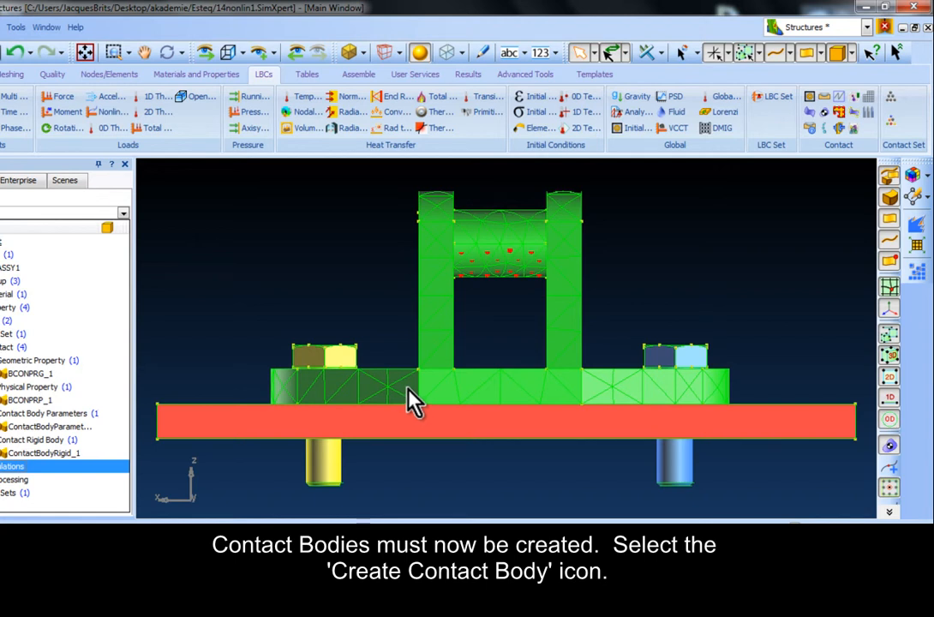
Step: Start a new contact body named bracket with dimension 3D and type DEFORM
{"action": "left_click", "coordinate": [810, 112]}
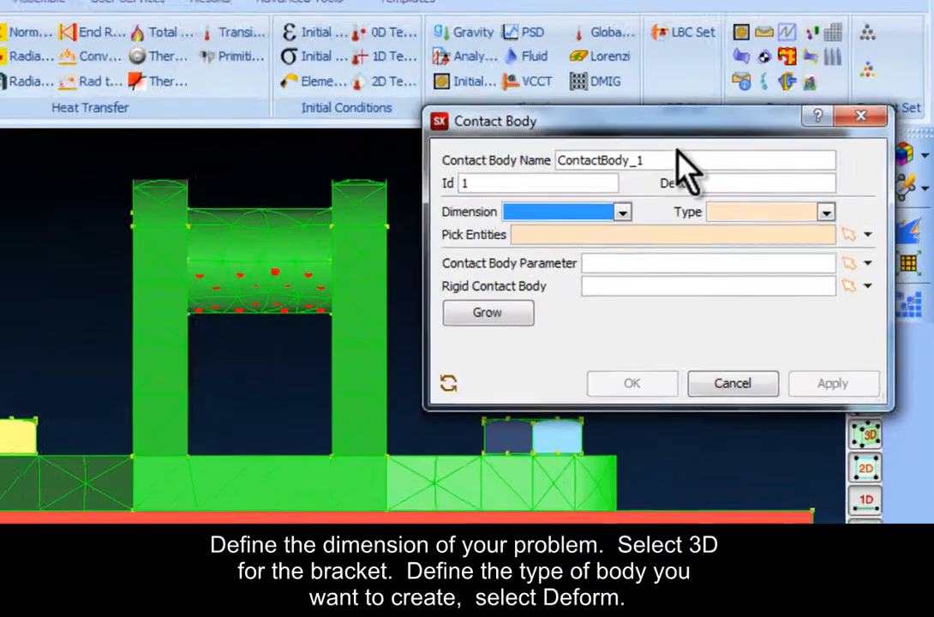
{"action": "left_click_drag", "start_coordinate": [760, 183], "coordinate": [742, 184]}
{"action": "left_click_drag", "start_coordinate": [557, 154], "coordinate": [409, 169]}
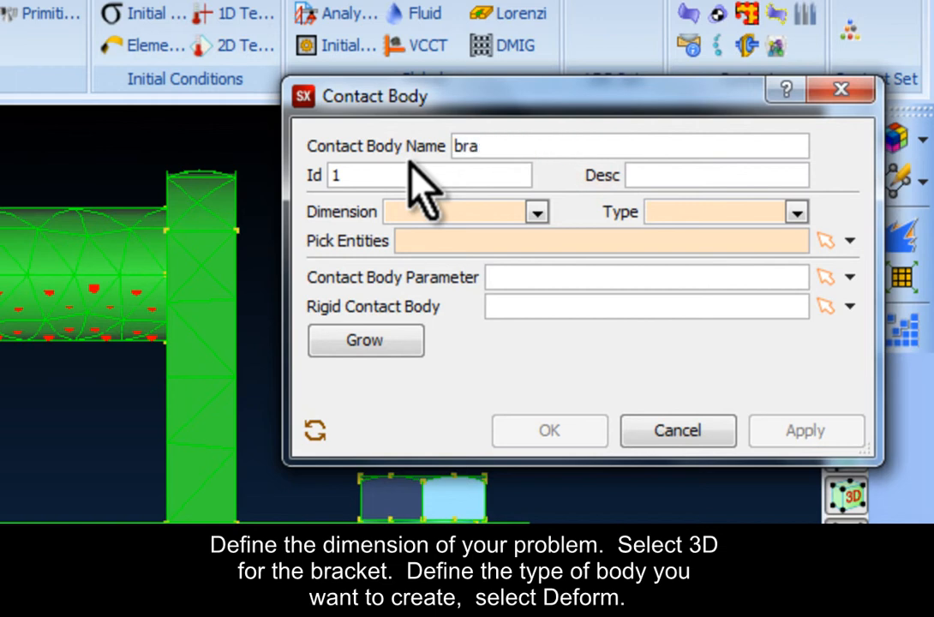
{"action": "left_click", "coordinate": [416, 212]}
{"action": "left_click", "coordinate": [450, 257]}
{"action": "left_click", "coordinate": [762, 208]}
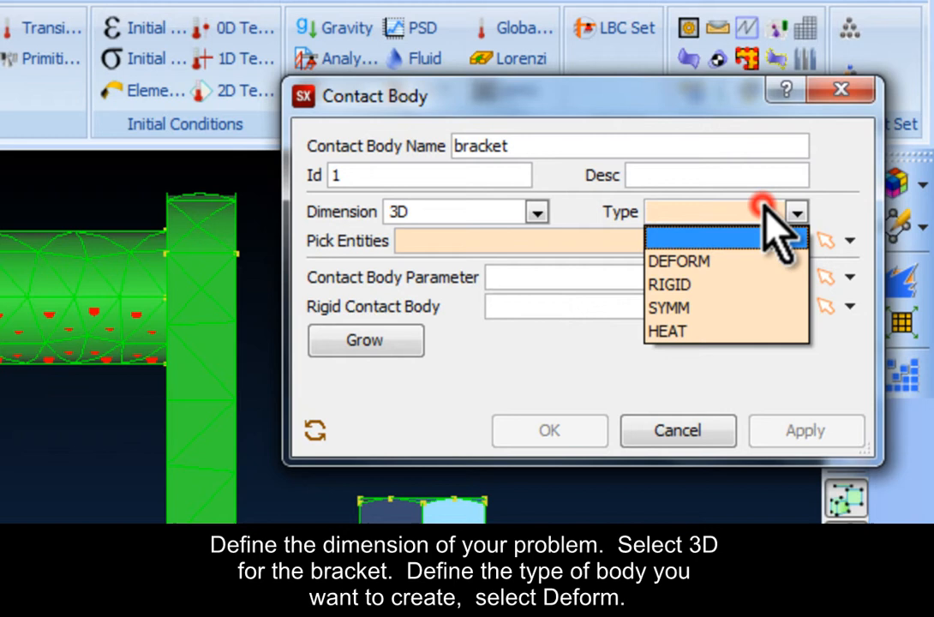
{"action": "left_click", "coordinate": [735, 259]}
Step: Assign ContactBodyParameter_1 to the bracket contact body and create it from the bracket part, picked with the parts filter
{"action": "left_click", "coordinate": [849, 279]}
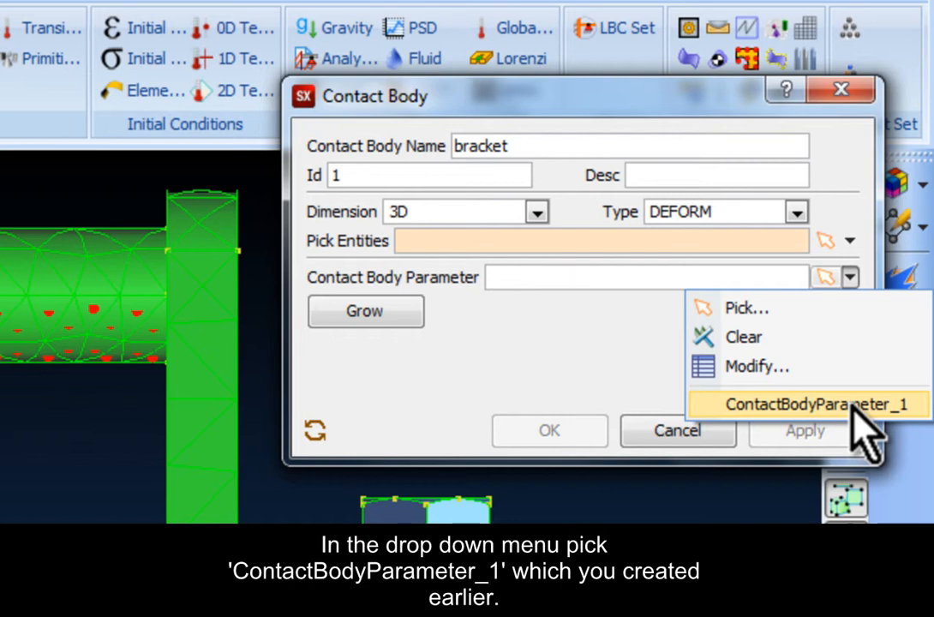
{"action": "left_click", "coordinate": [854, 405]}
{"action": "left_click", "coordinate": [735, 242]}
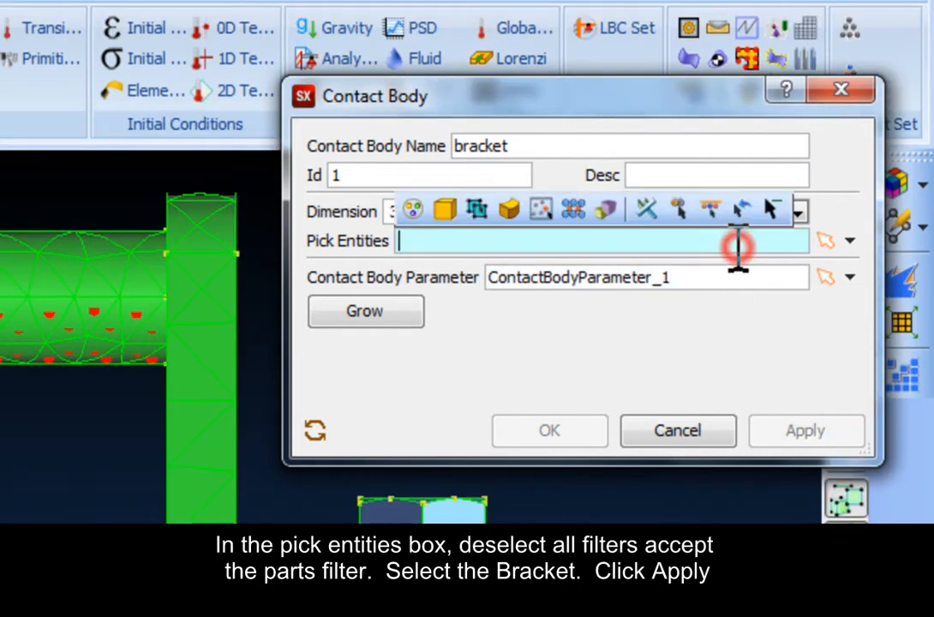
{"action": "left_click", "coordinate": [453, 211]}
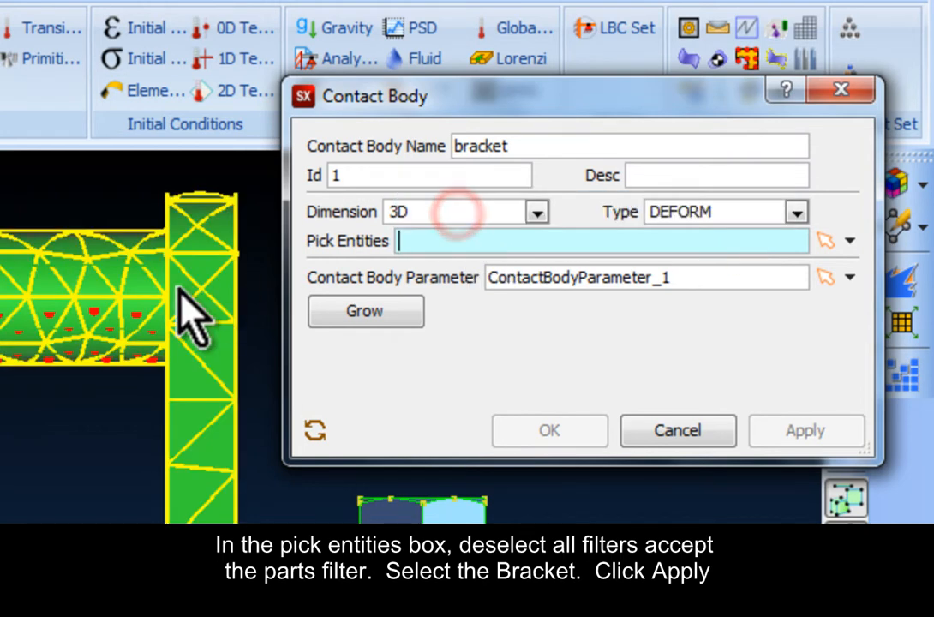
{"action": "left_click", "coordinate": [171, 291]}
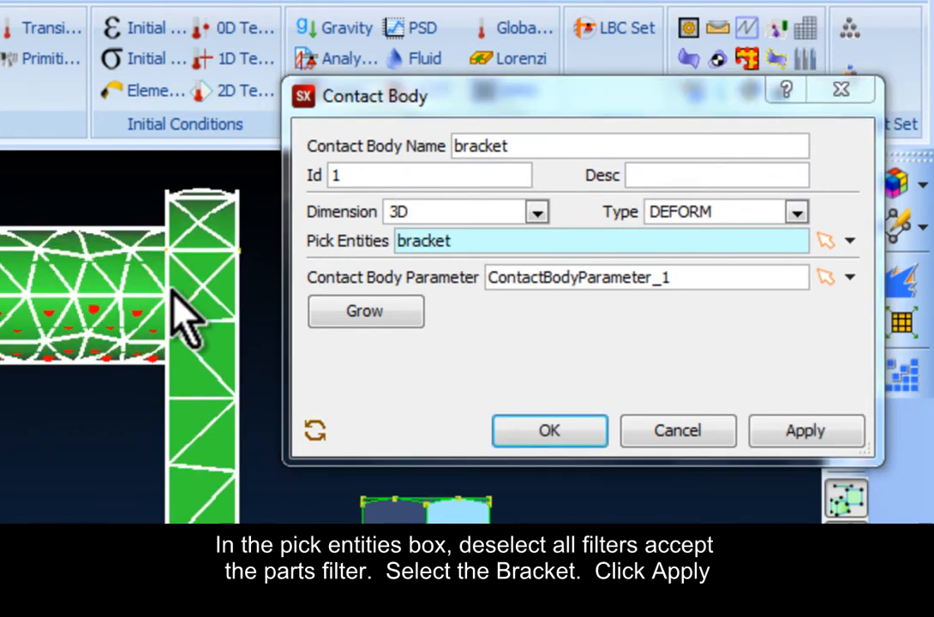
{"action": "left_click", "coordinate": [790, 426]}
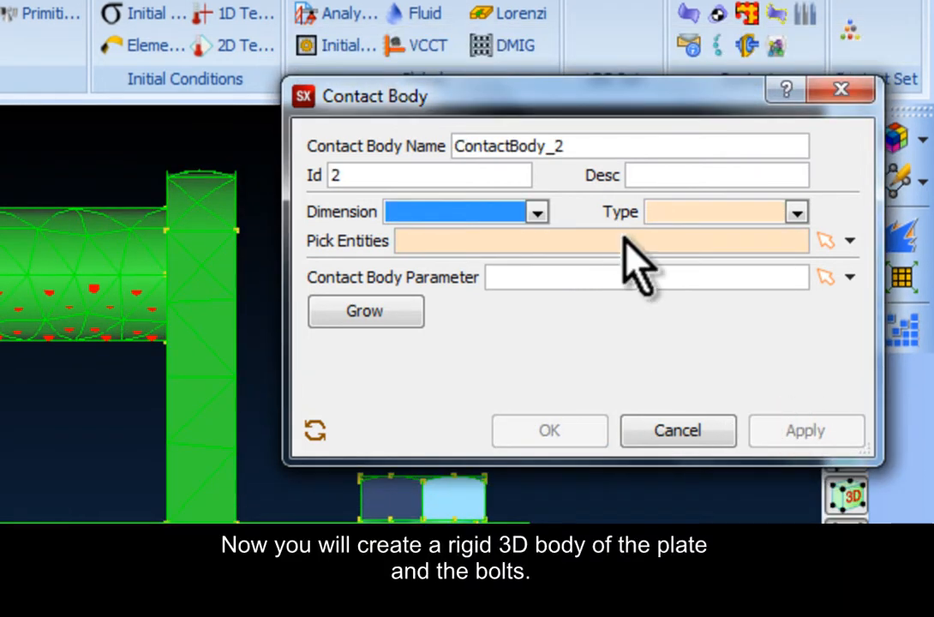
Step: Name the next contact body plate and set its dimension to 3D and its type to RIGID
{"action": "double_click", "coordinate": [610, 146]}
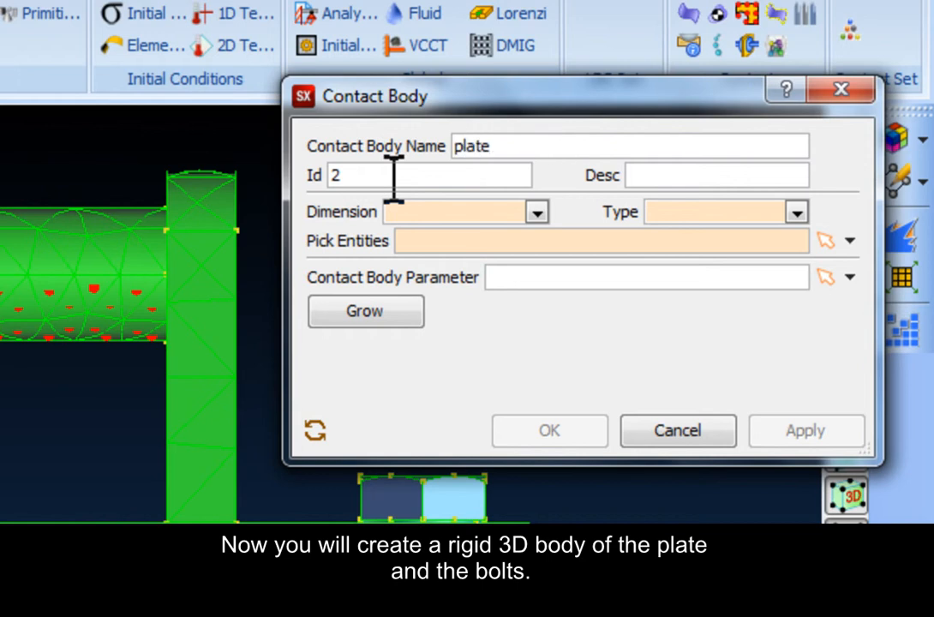
{"action": "left_click", "coordinate": [535, 212]}
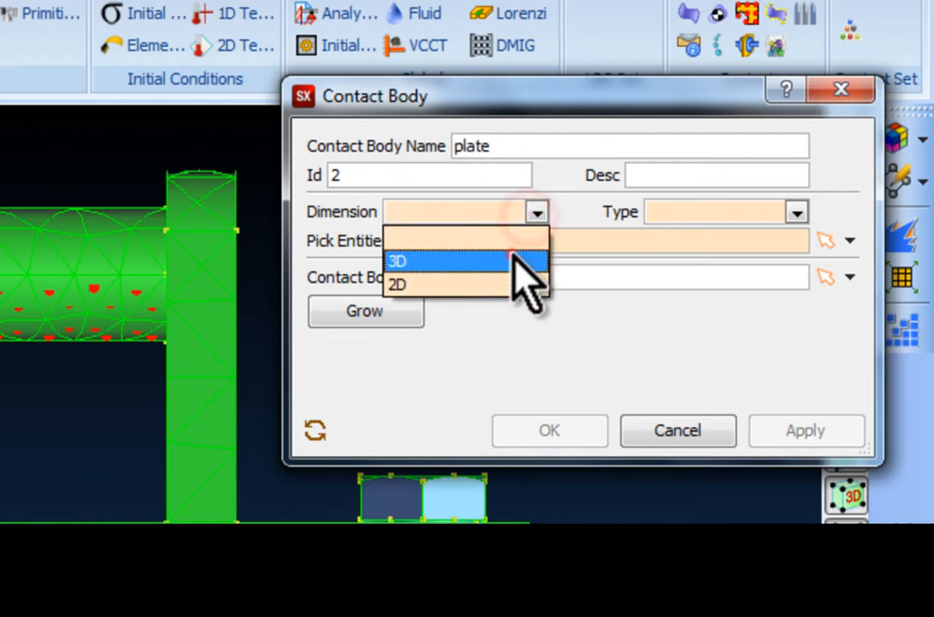
{"action": "left_click", "coordinate": [512, 259]}
{"action": "left_click", "coordinate": [658, 211]}
{"action": "left_click", "coordinate": [686, 279]}
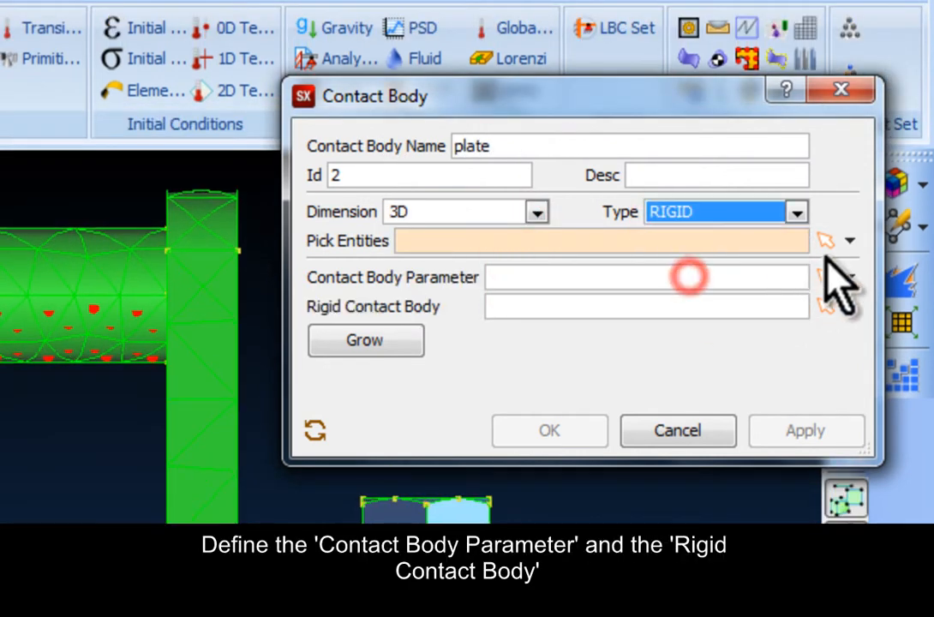
Step: Assign ContactBodyParameter_1 and the rigid body ContactBodyRigid_1 to the plate contact body
{"action": "left_click", "coordinate": [848, 277]}
{"action": "left_click", "coordinate": [846, 400]}
{"action": "left_click", "coordinate": [849, 307]}
{"action": "left_click", "coordinate": [857, 433]}
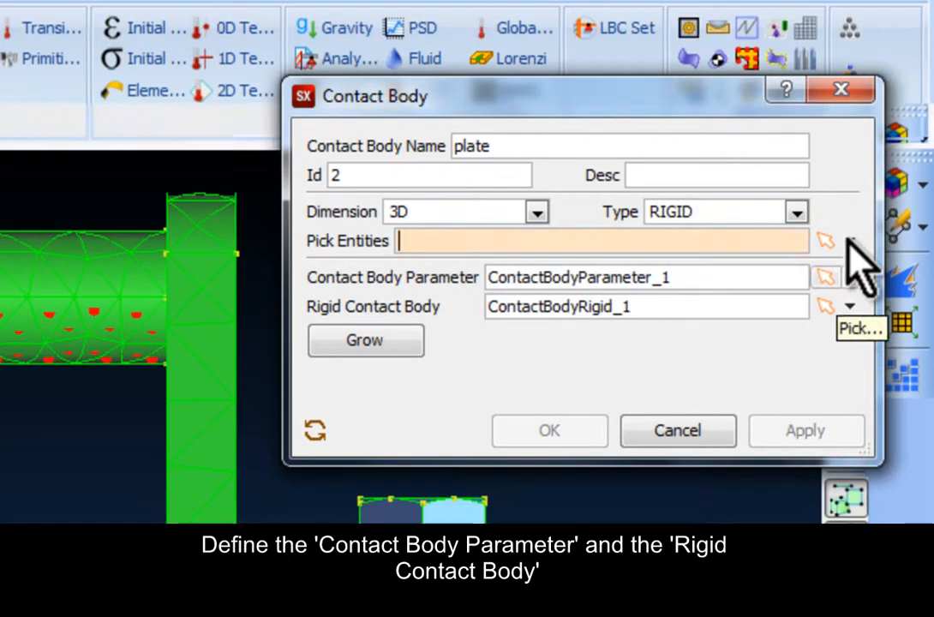
Step: Create the plate contact body from the base plate's upper face, picking with only the surface filter
{"action": "left_click", "coordinate": [491, 243]}
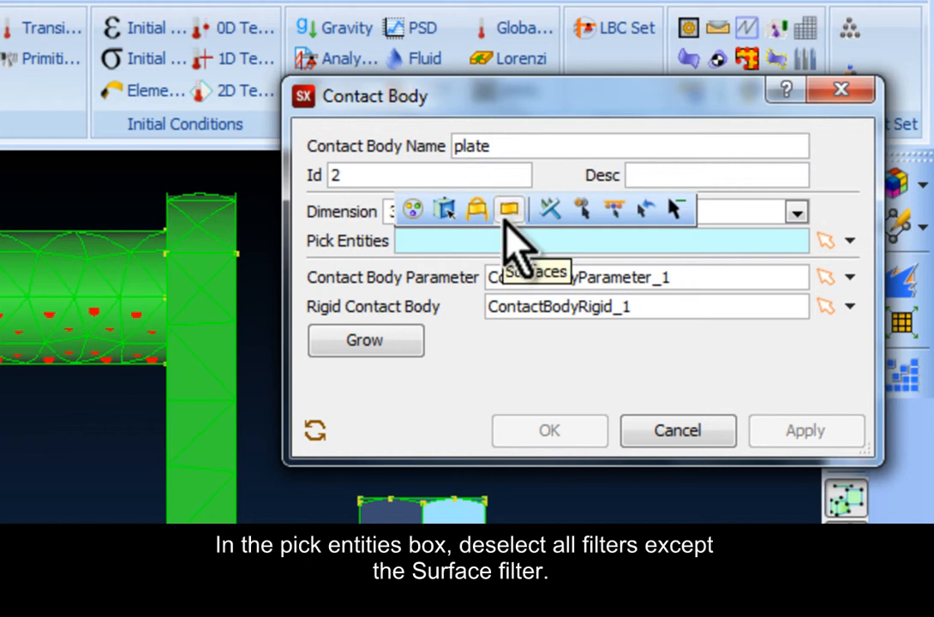
{"action": "left_click", "coordinate": [505, 218]}
{"action": "middle_click_drag", "start_coordinate": [179, 381], "coordinate": [134, 413]}
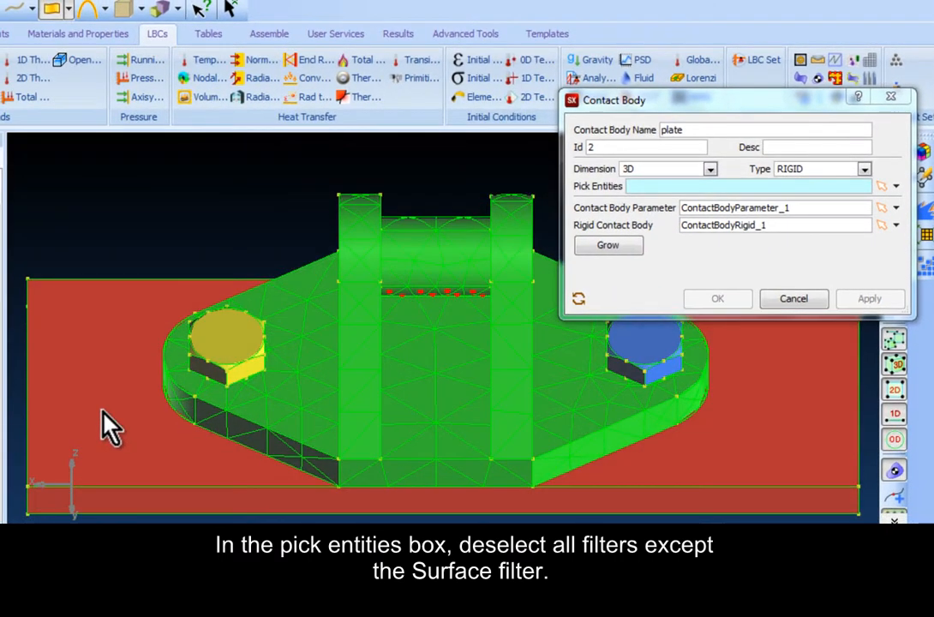
{"action": "left_click", "coordinate": [58, 433]}
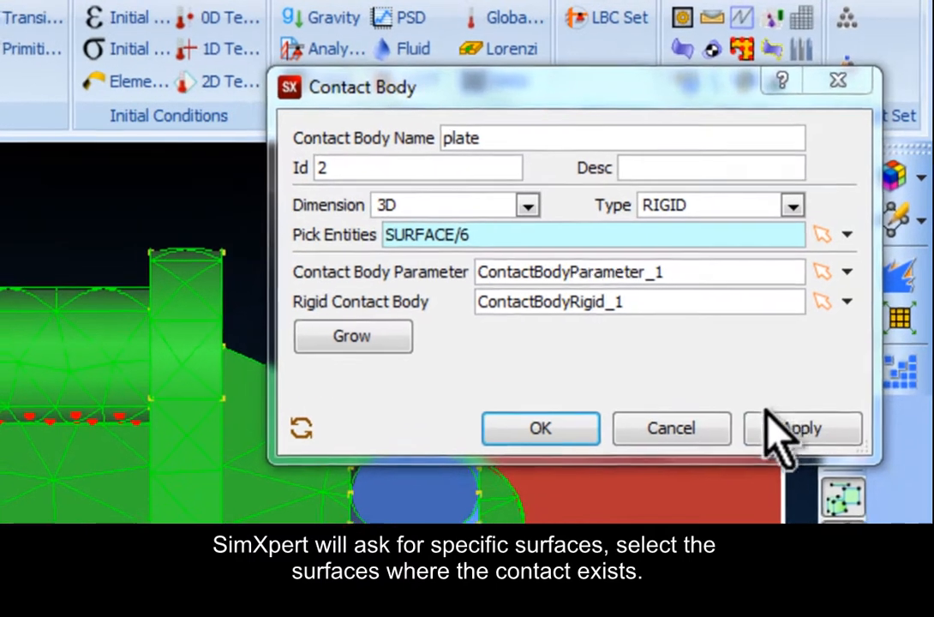
{"action": "left_click", "coordinate": [859, 297]}
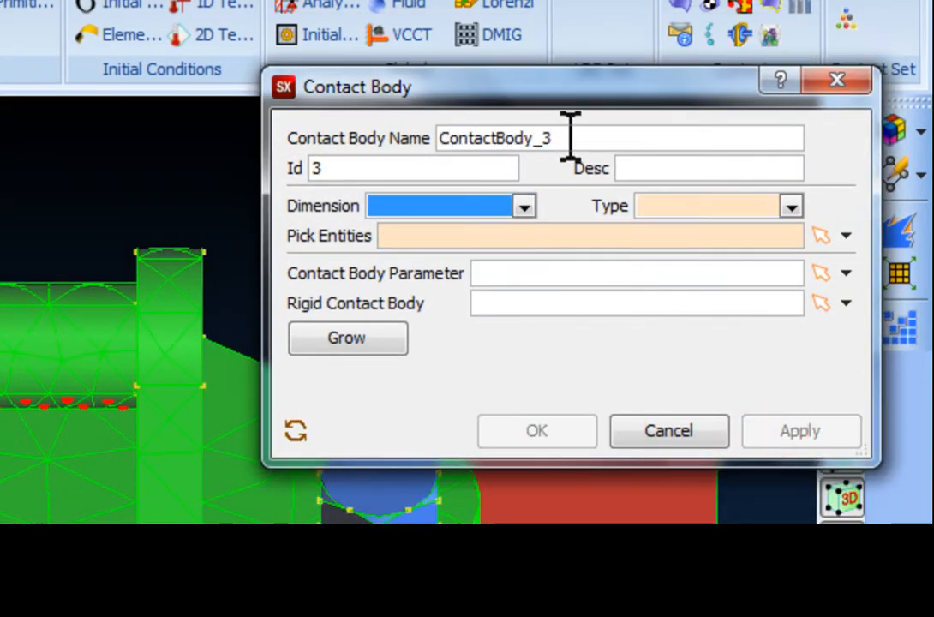
Step: Name the third contact body bolts and set its type to RIGID and its dimension to 3D
{"action": "left_click_drag", "start_coordinate": [567, 137], "coordinate": [361, 141]}
{"action": "type", "text": "bo"}
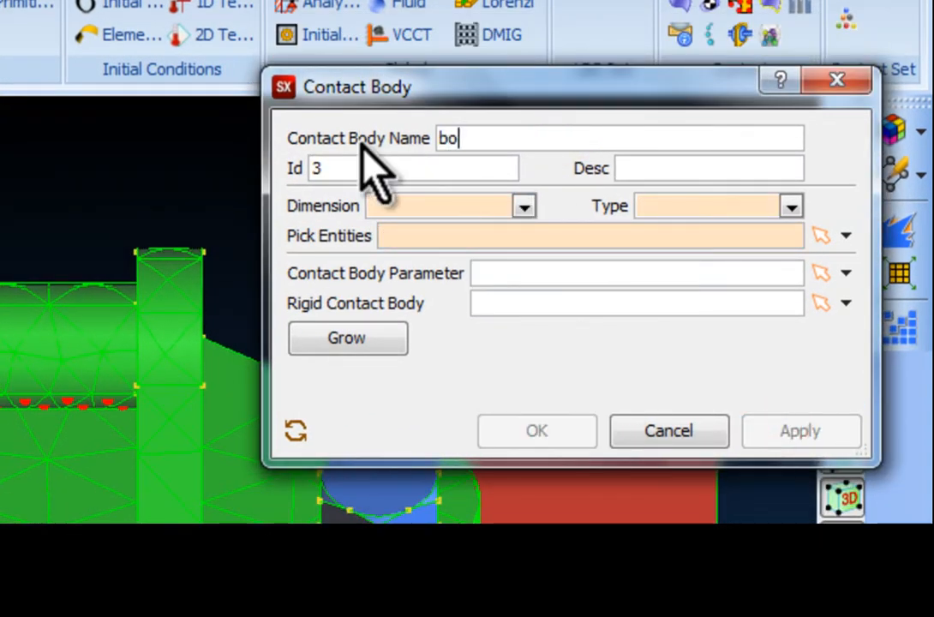
{"action": "type", "text": "lts"}
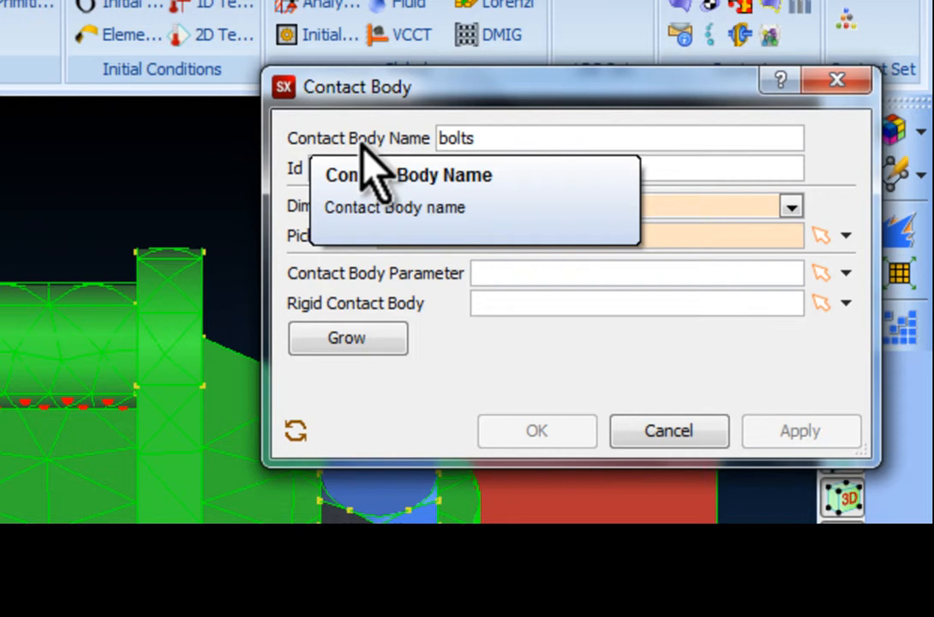
{"action": "left_click", "coordinate": [768, 206]}
{"action": "left_click", "coordinate": [752, 286]}
{"action": "left_click", "coordinate": [523, 205]}
{"action": "left_click", "coordinate": [448, 255]}
Step: Assign ContactBodyParameter_1 and ContactBodyRigid_1 to the bolts contact body
{"action": "left_click", "coordinate": [845, 272]}
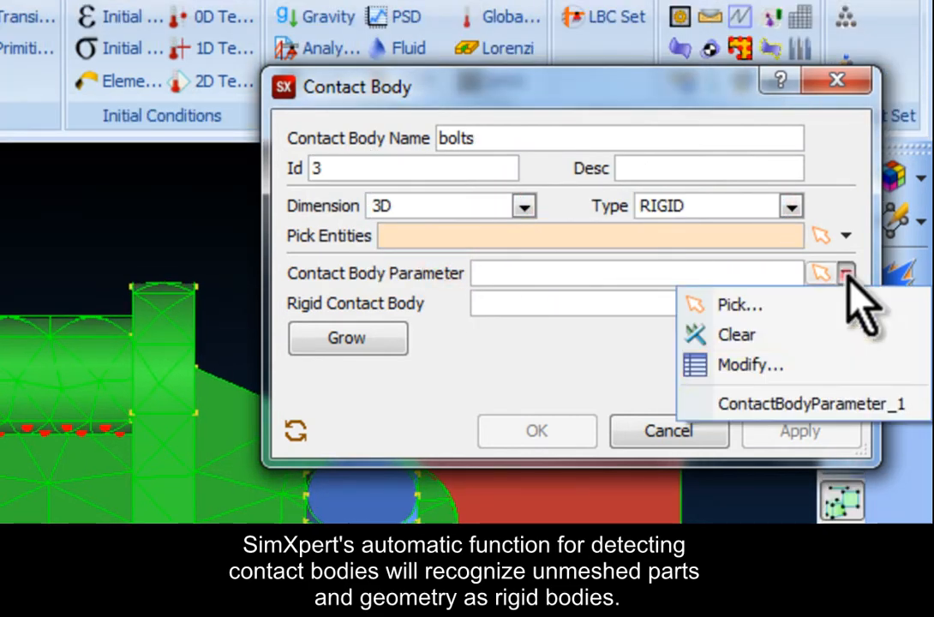
{"action": "left_click", "coordinate": [775, 404]}
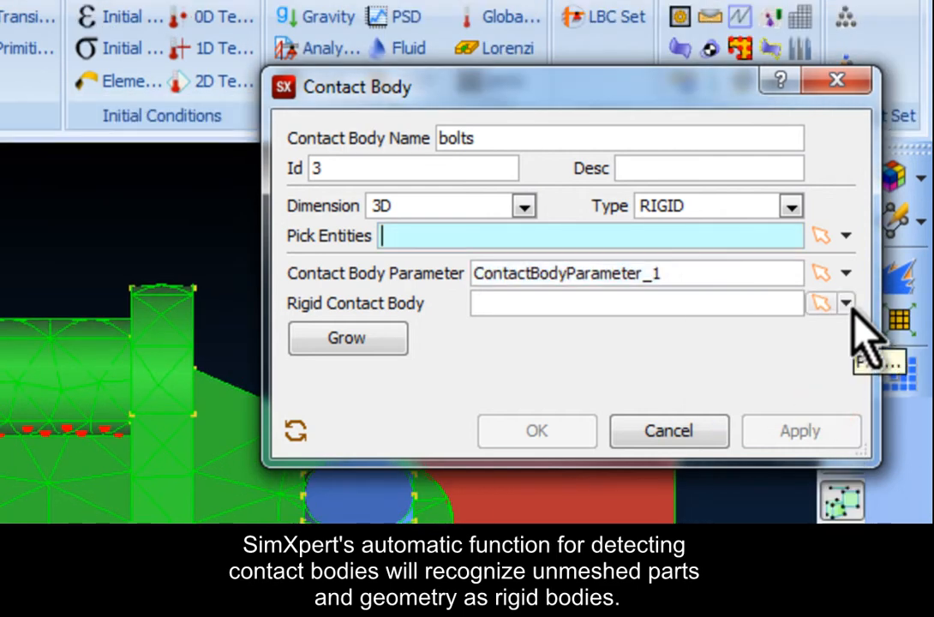
{"action": "left_click", "coordinate": [846, 303]}
{"action": "left_click", "coordinate": [847, 432]}
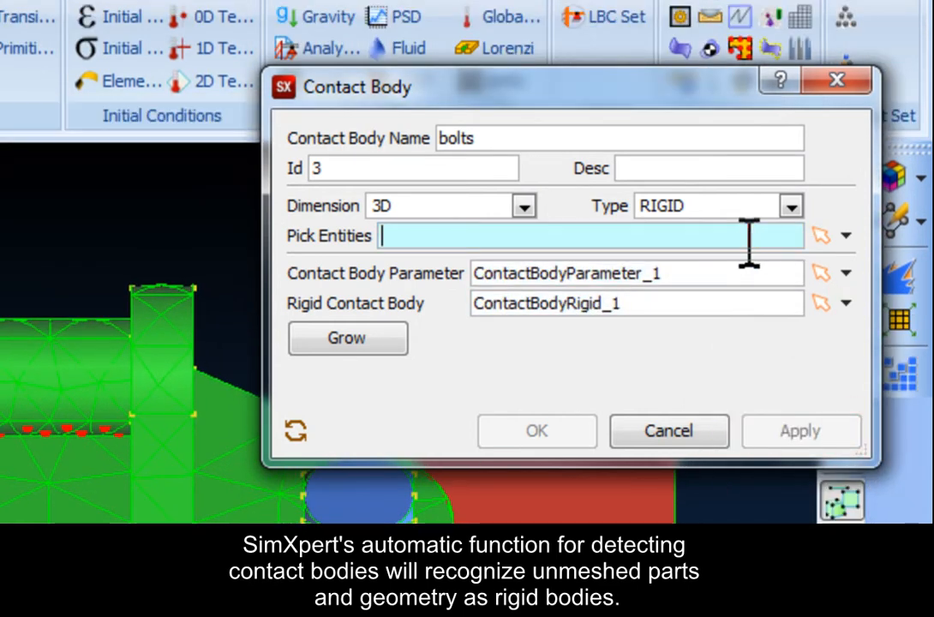
Step: Hide the base plate, the bracket and the PART SET group to expose the two bolts for entity picking
{"action": "left_click", "coordinate": [746, 240]}
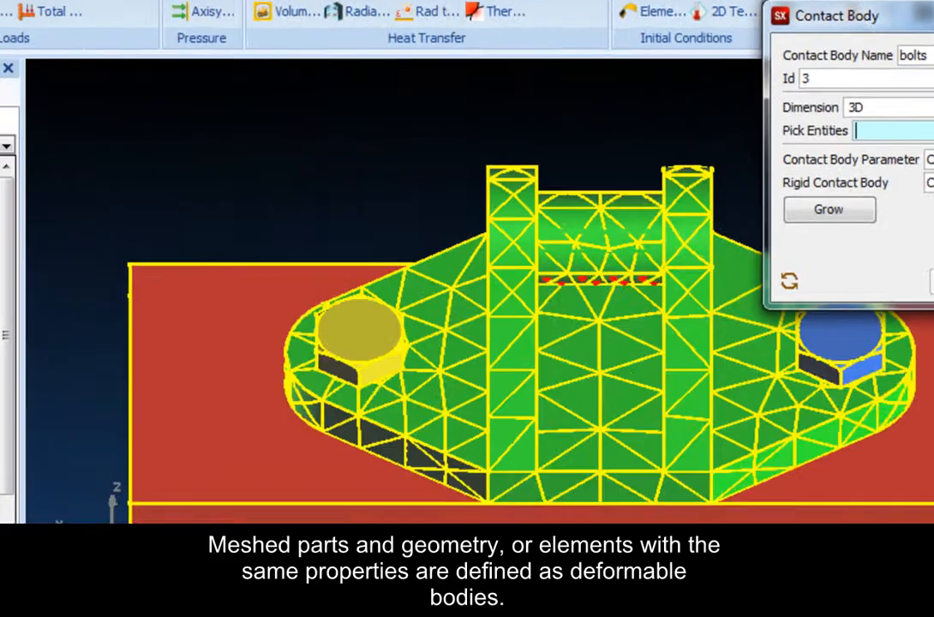
{"action": "left_click", "coordinate": [48, 182]}
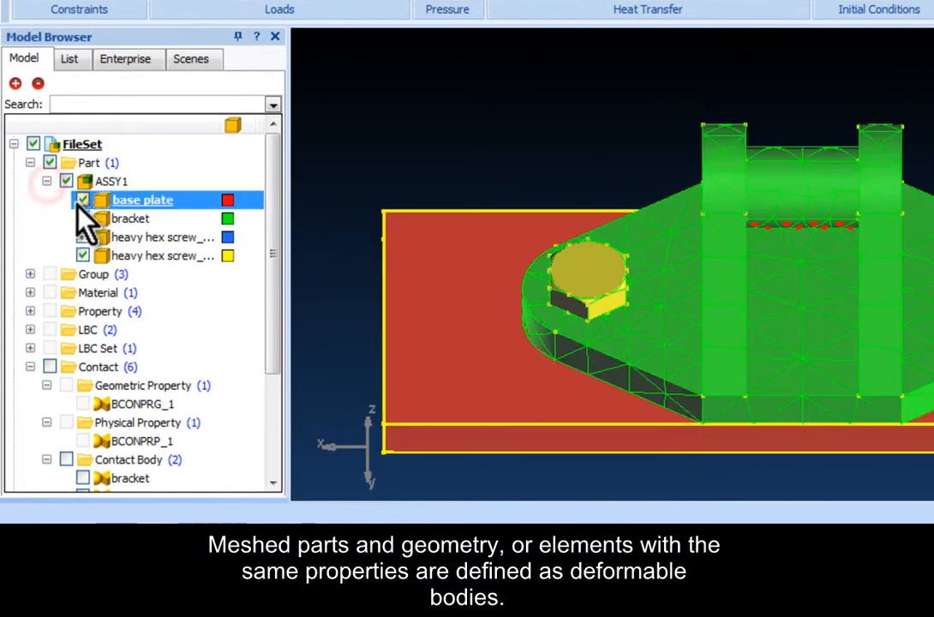
{"action": "left_click", "coordinate": [82, 200]}
{"action": "left_click", "coordinate": [82, 218]}
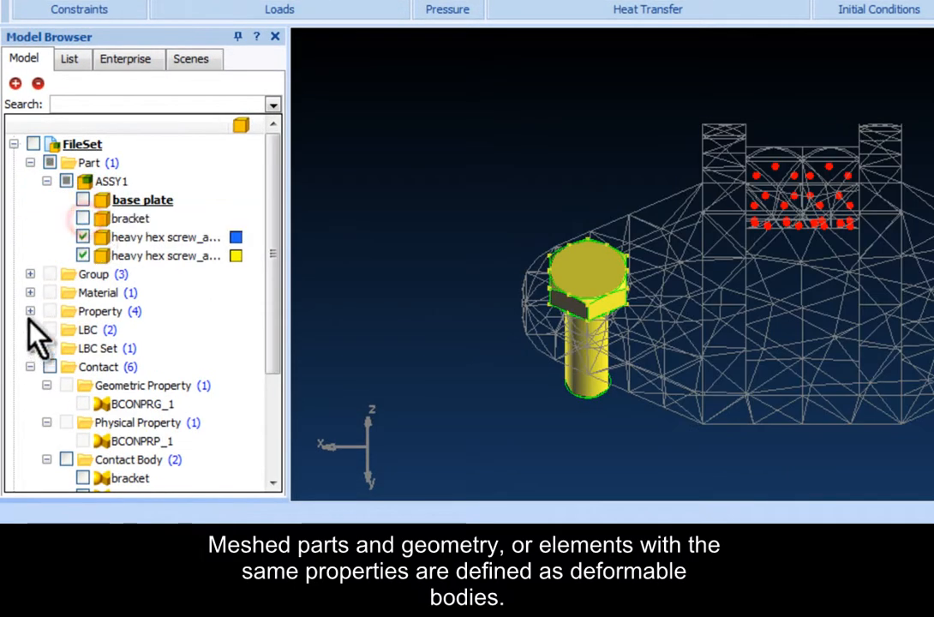
{"action": "left_click", "coordinate": [30, 274]}
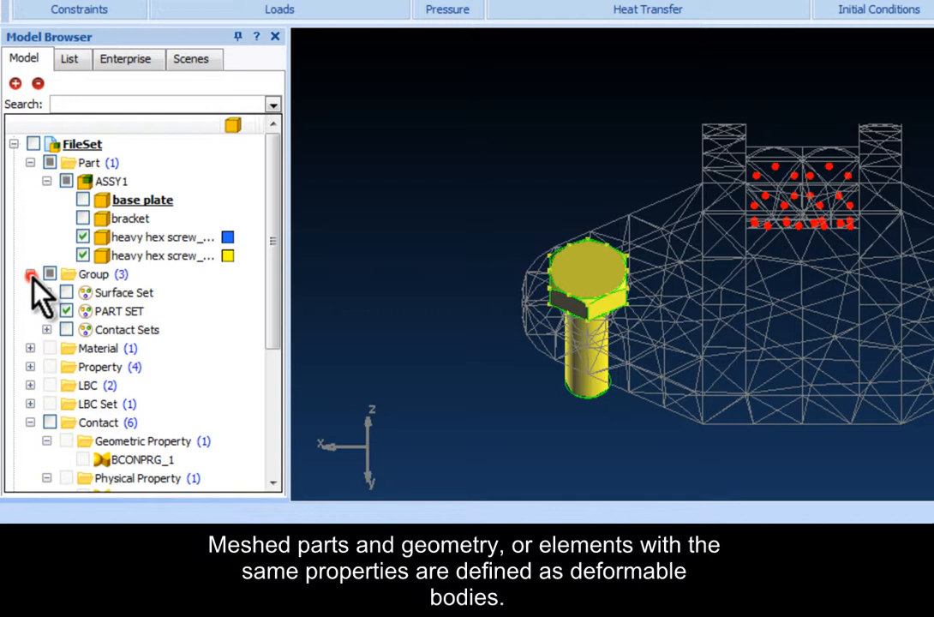
{"action": "left_click", "coordinate": [66, 311]}
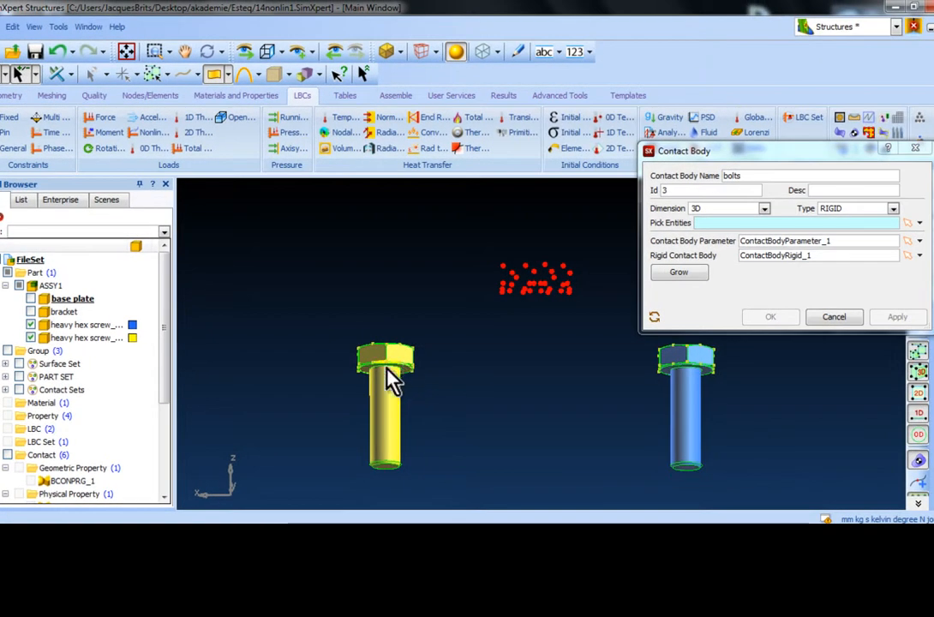
Step: Pick the ring face under the head and the shank surface of both hex screws as the bolts contact entities
{"action": "scroll", "coordinate": [386, 377], "scroll_direction": "up", "scroll_amount": 5}
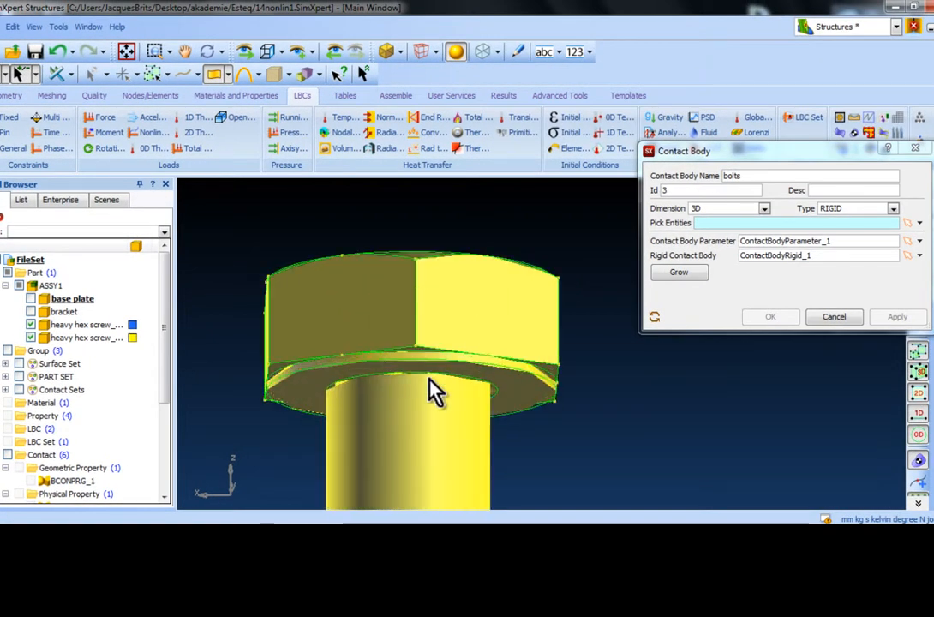
{"action": "left_click", "coordinate": [524, 390]}
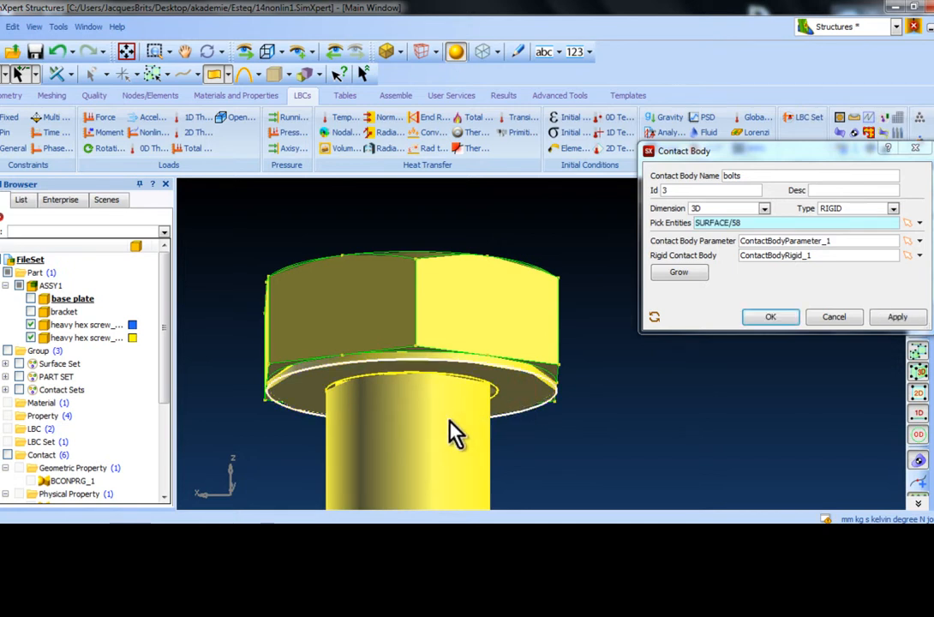
{"action": "left_click", "coordinate": [448, 423]}
{"action": "scroll", "coordinate": [483, 417], "scroll_direction": "down", "scroll_amount": 4}
{"action": "middle_click_drag", "start_coordinate": [651, 402], "coordinate": [321, 391]}
{"action": "scroll", "coordinate": [513, 375], "scroll_direction": "up", "scroll_amount": 3}
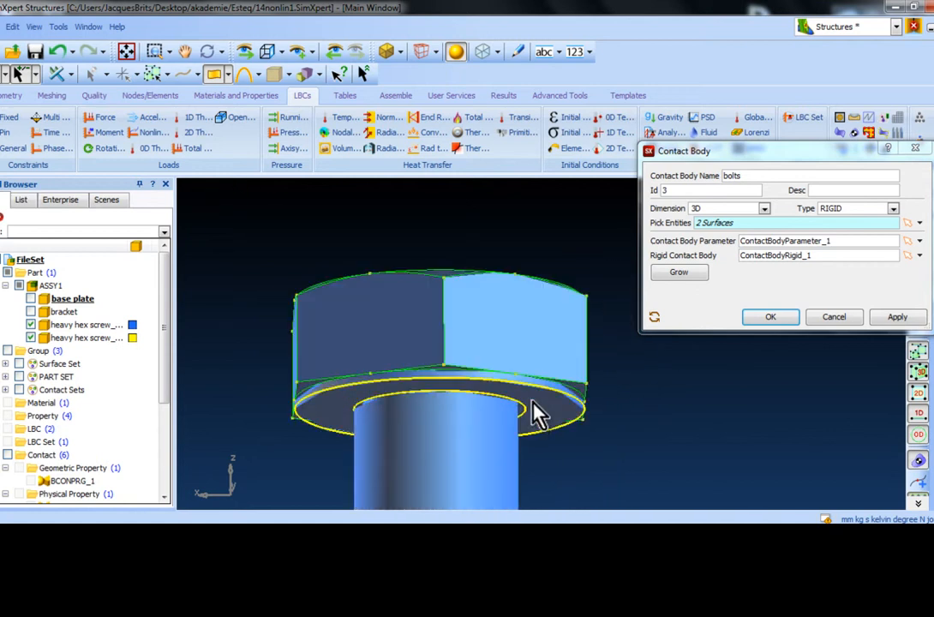
{"action": "left_click", "coordinate": [542, 415]}
{"action": "left_click", "coordinate": [479, 415]}
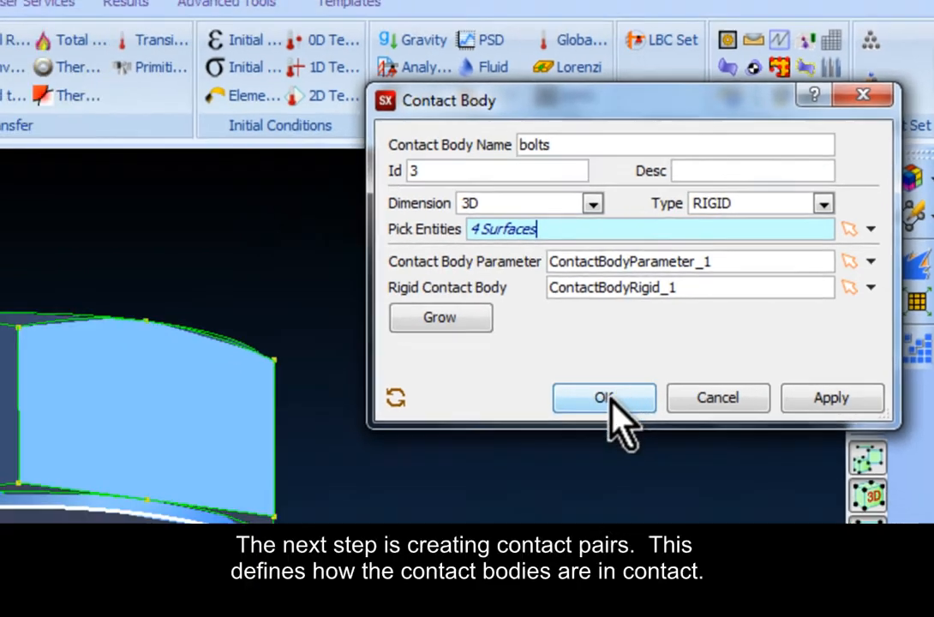
Step: Create the bolts contact body and show the base plate and bracket again
{"action": "left_click", "coordinate": [552, 421]}
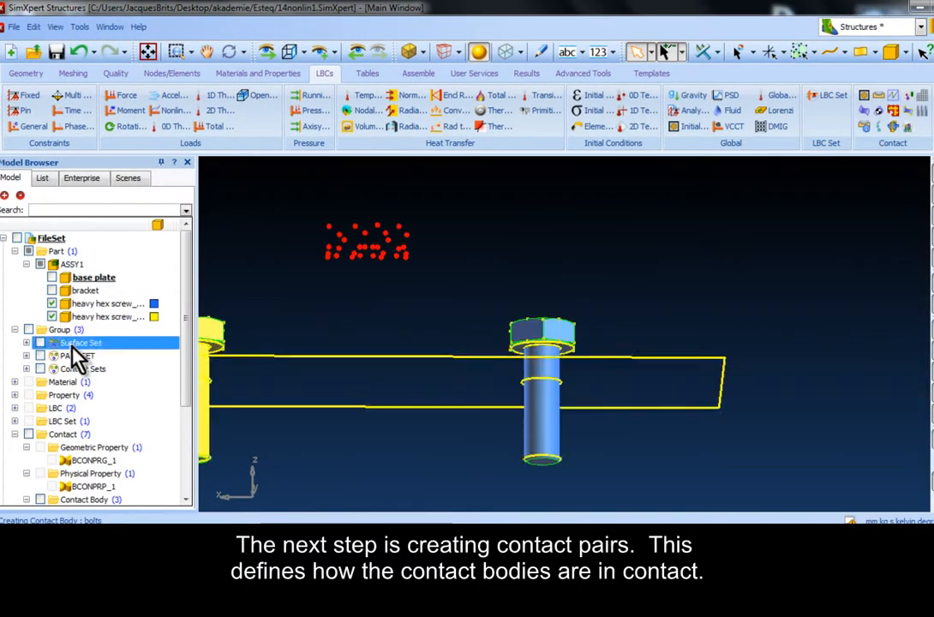
{"action": "left_click", "coordinate": [51, 276]}
{"action": "left_click", "coordinate": [52, 289]}
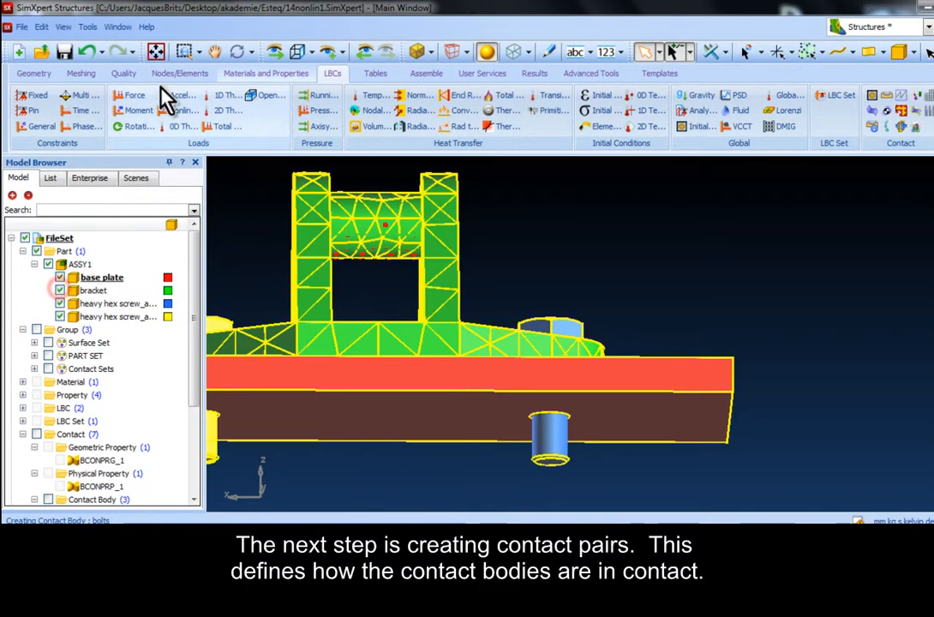
{"action": "left_click", "coordinate": [294, 53]}
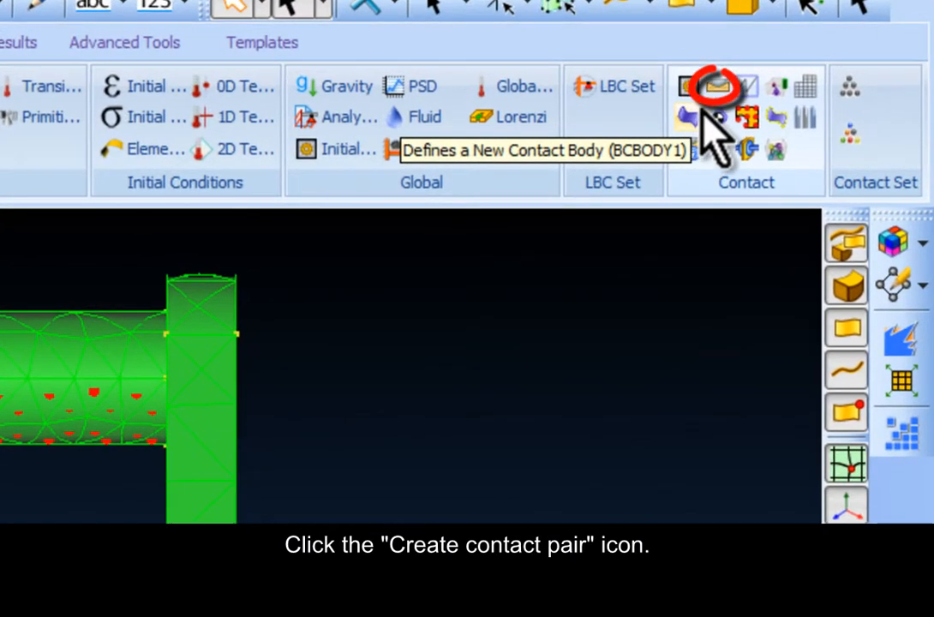
Step: Start a contact pair definition with bolts as slave, BCONPRP_1 as physical property and BCONPRG_1 as geometric property
{"action": "left_click", "coordinate": [716, 88]}
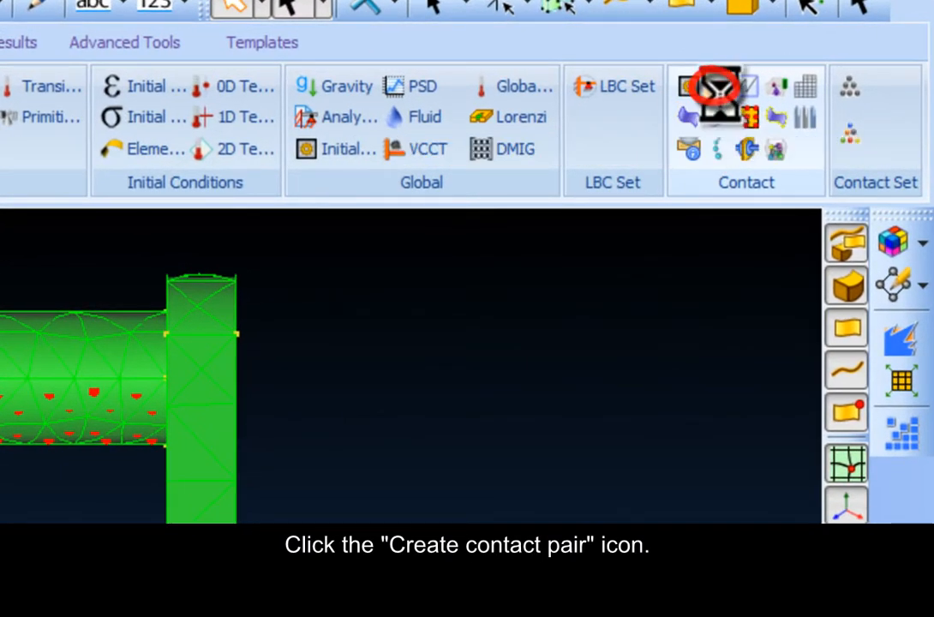
{"action": "left_click", "coordinate": [673, 173]}
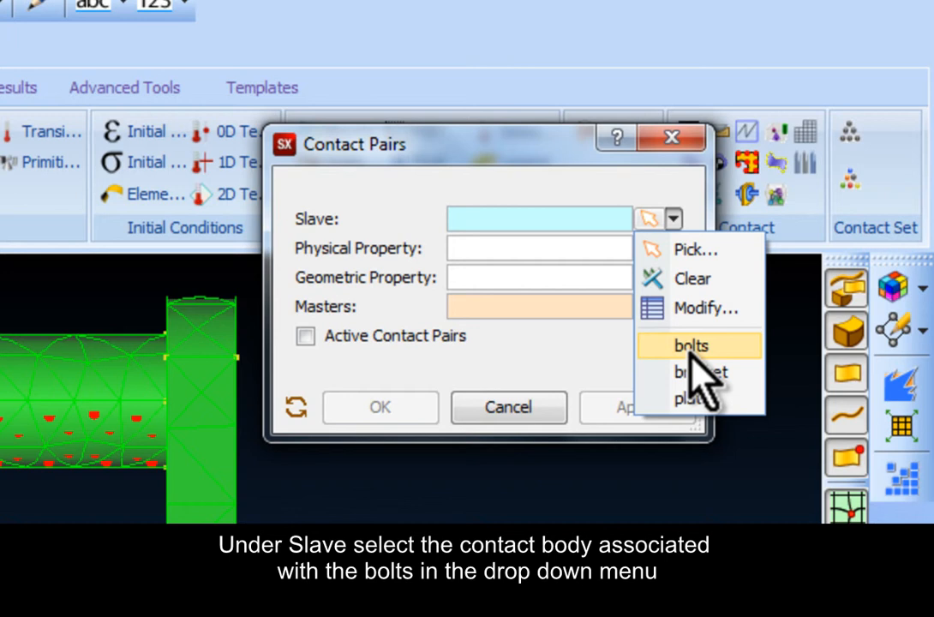
{"action": "left_click", "coordinate": [698, 349]}
{"action": "left_click", "coordinate": [672, 247]}
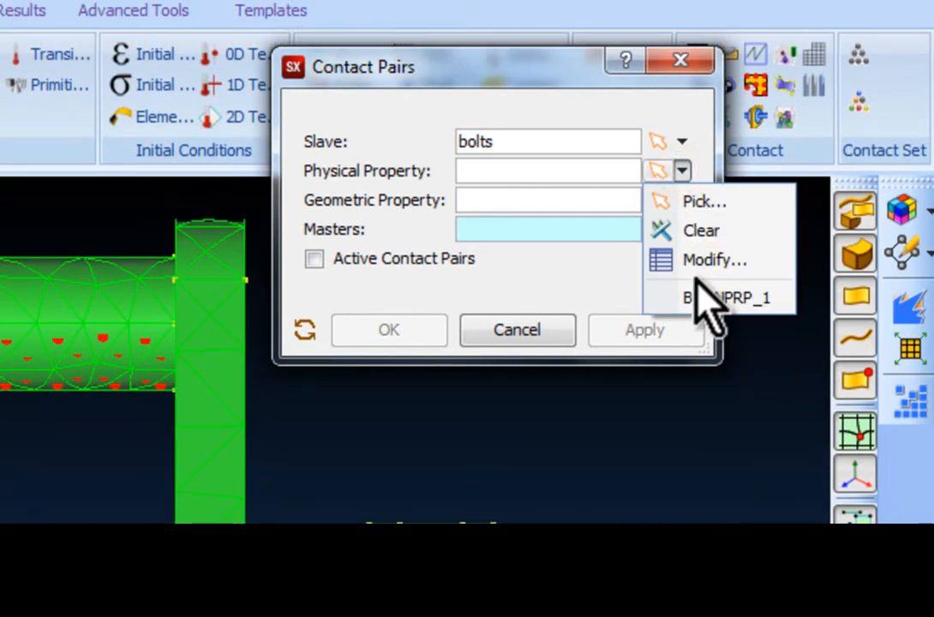
{"action": "left_click", "coordinate": [698, 297]}
{"action": "left_click", "coordinate": [682, 200]}
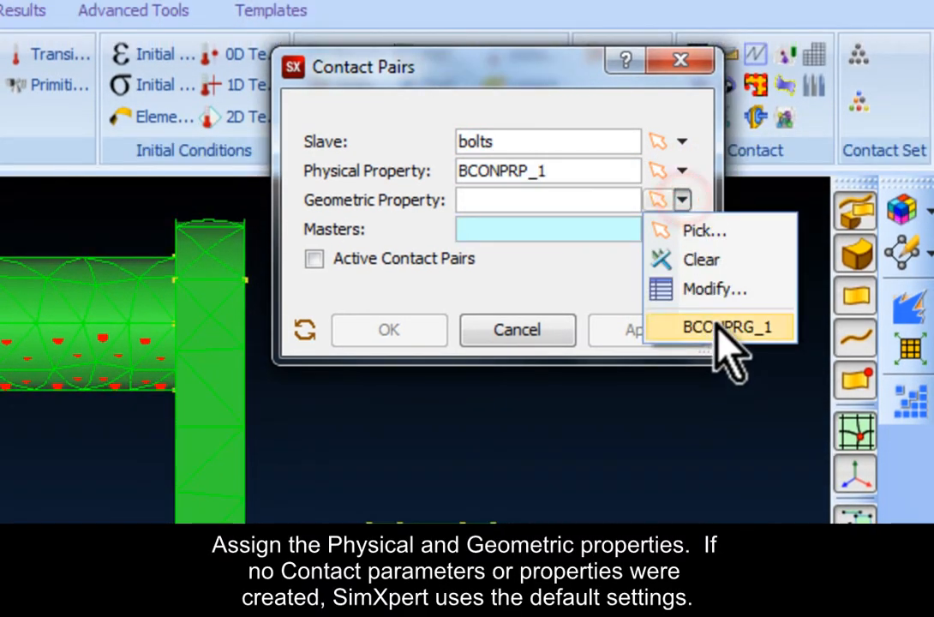
{"action": "left_click", "coordinate": [717, 329]}
Step: Set bracket and plate as the masters of the bolts slave and apply the contact pairs
{"action": "left_click", "coordinate": [682, 230]}
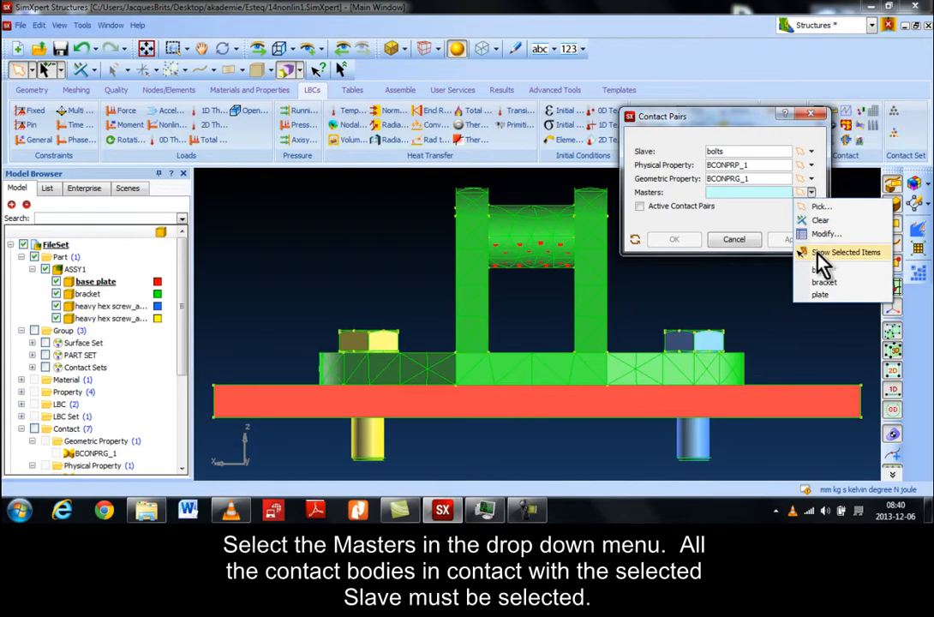
{"action": "left_click", "coordinate": [709, 421]}
{"action": "left_click", "coordinate": [811, 193]}
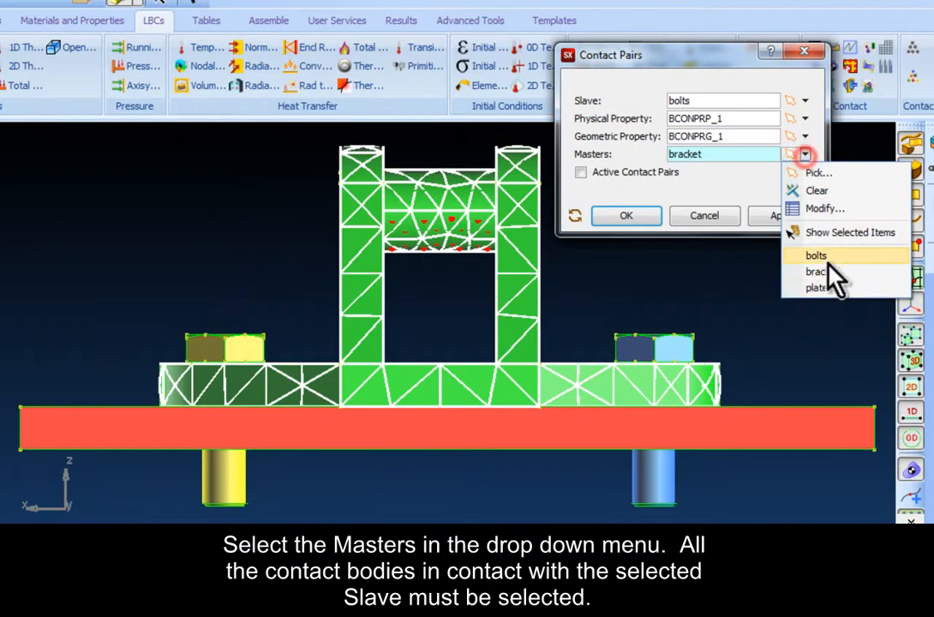
{"action": "left_click", "coordinate": [820, 297]}
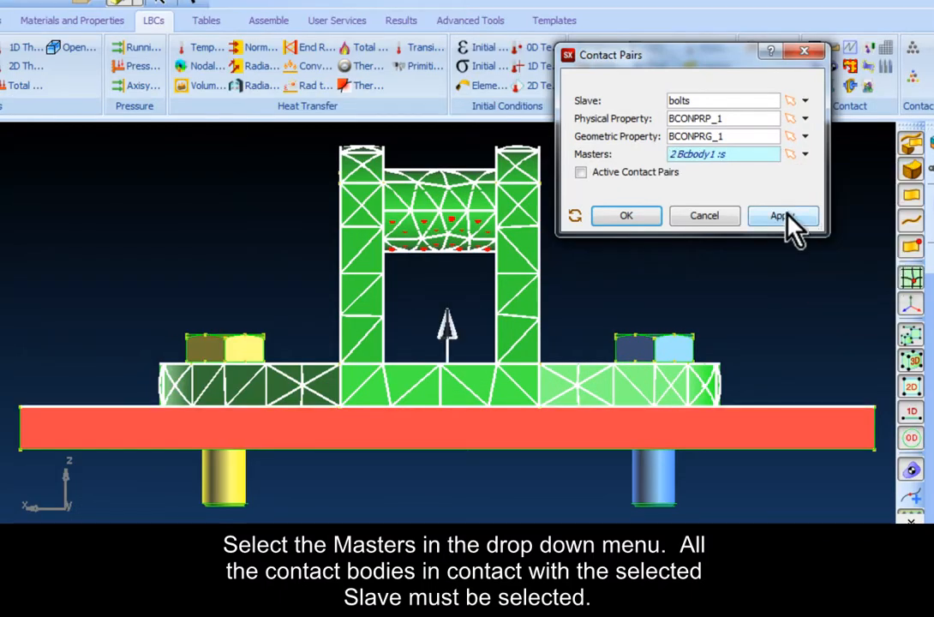
{"action": "left_click", "coordinate": [792, 229]}
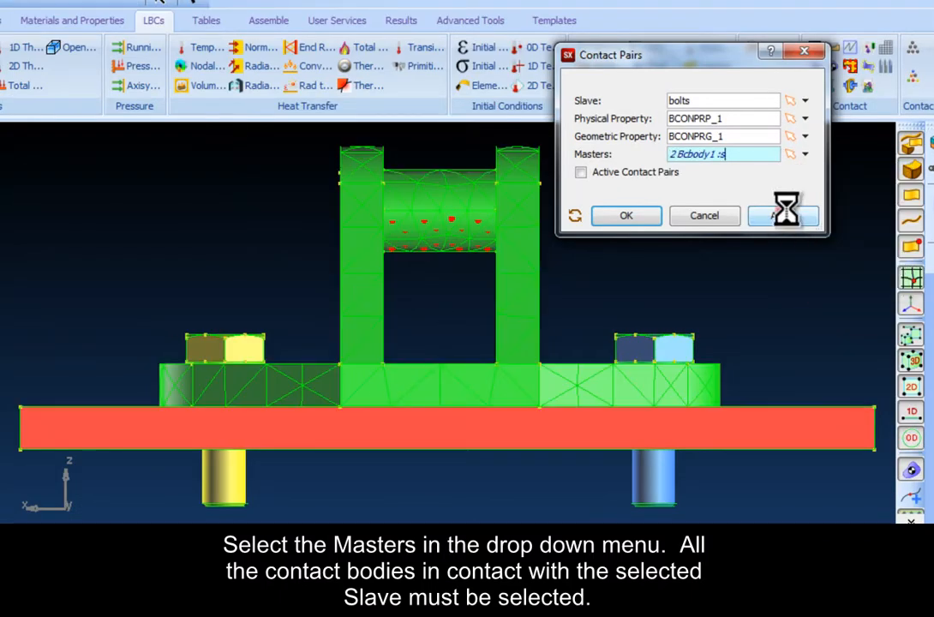
Step: Change the slave to bracket, replace the masters with bolts and plate, and apply the contact pairs
{"action": "left_click", "coordinate": [805, 100]}
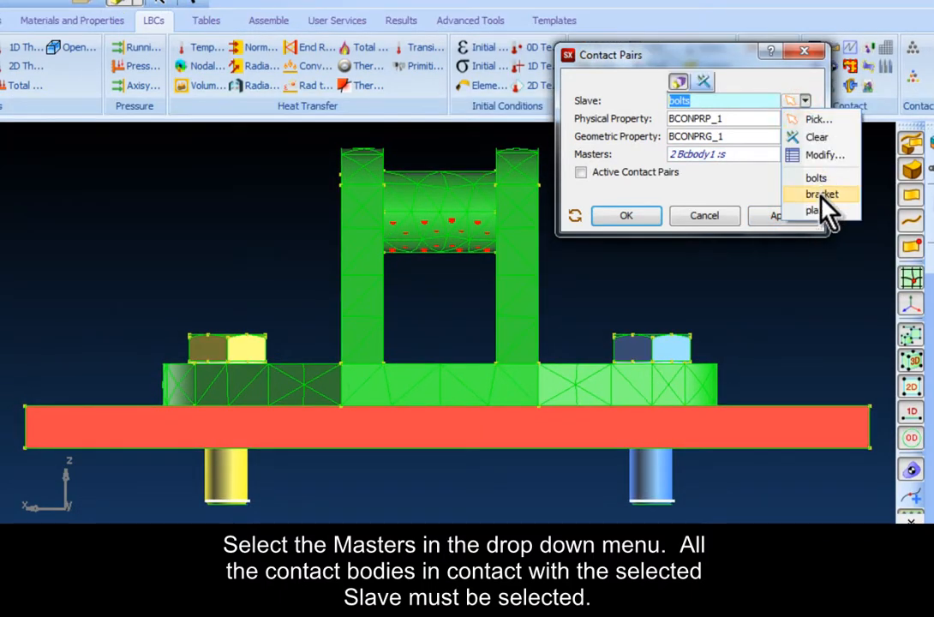
{"action": "left_click", "coordinate": [818, 195]}
{"action": "left_click", "coordinate": [805, 156]}
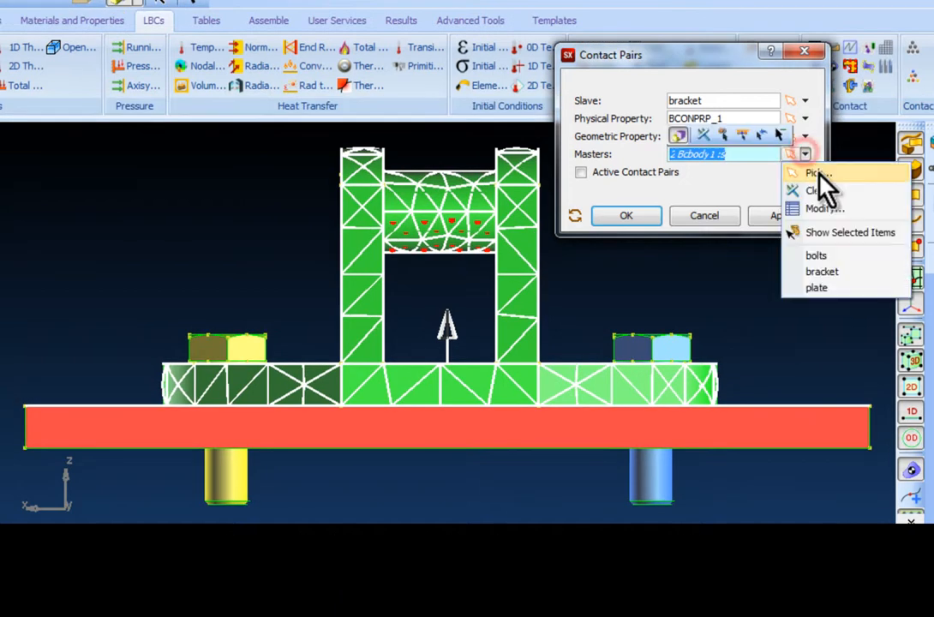
{"action": "left_click", "coordinate": [818, 192]}
{"action": "left_click", "coordinate": [805, 154]}
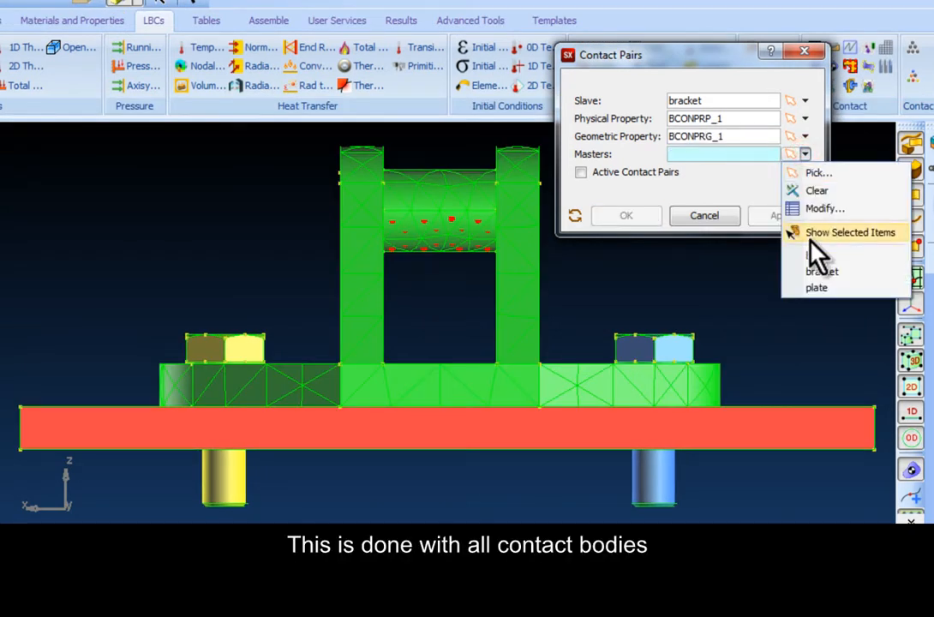
{"action": "left_click", "coordinate": [815, 256]}
{"action": "left_click", "coordinate": [808, 155]}
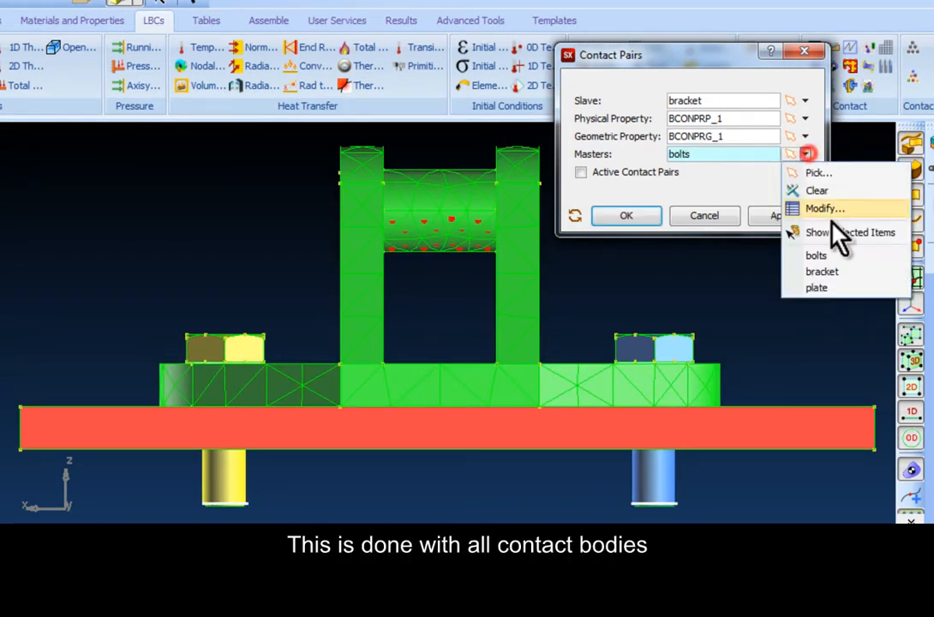
{"action": "left_click", "coordinate": [829, 288]}
{"action": "left_click", "coordinate": [795, 216]}
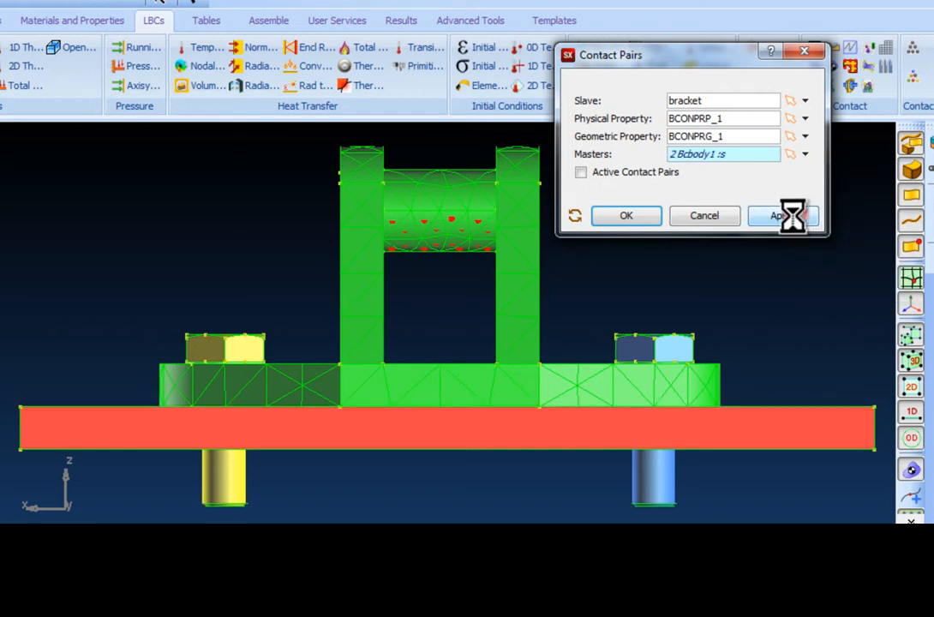
Step: Change the slave to plate, set bolts and bracket as masters, and create the last contact pairs
{"action": "left_click", "coordinate": [805, 100]}
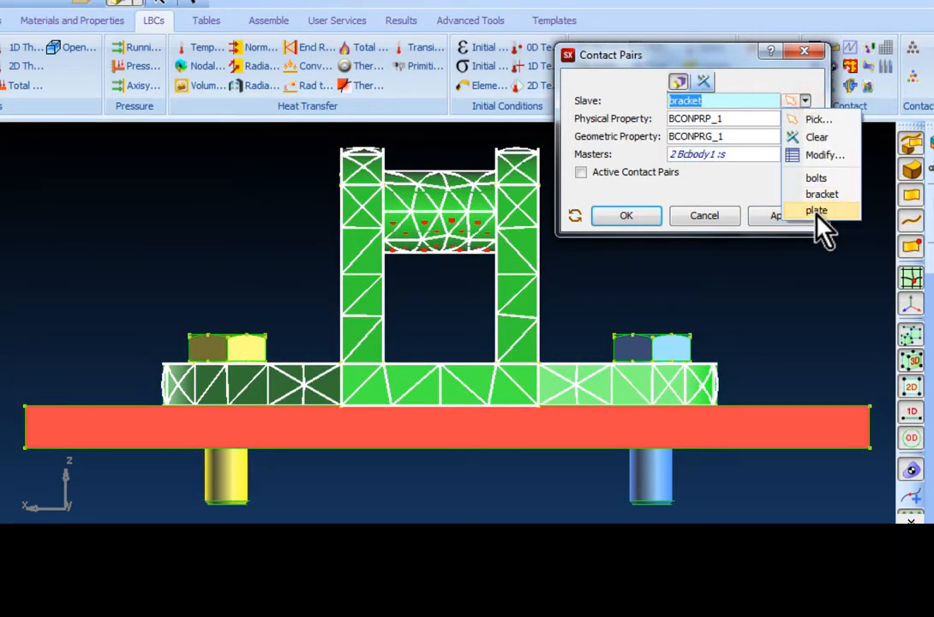
{"action": "left_click", "coordinate": [814, 214]}
{"action": "left_click", "coordinate": [811, 155]}
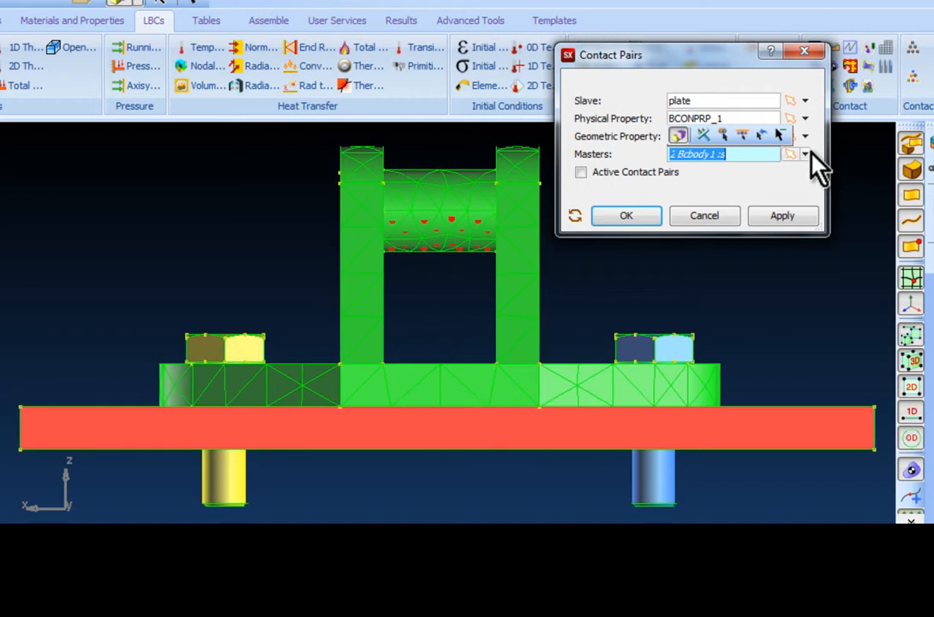
{"action": "left_click", "coordinate": [805, 154]}
{"action": "left_click", "coordinate": [817, 257]}
{"action": "left_click", "coordinate": [805, 154]}
{"action": "left_click", "coordinate": [820, 272]}
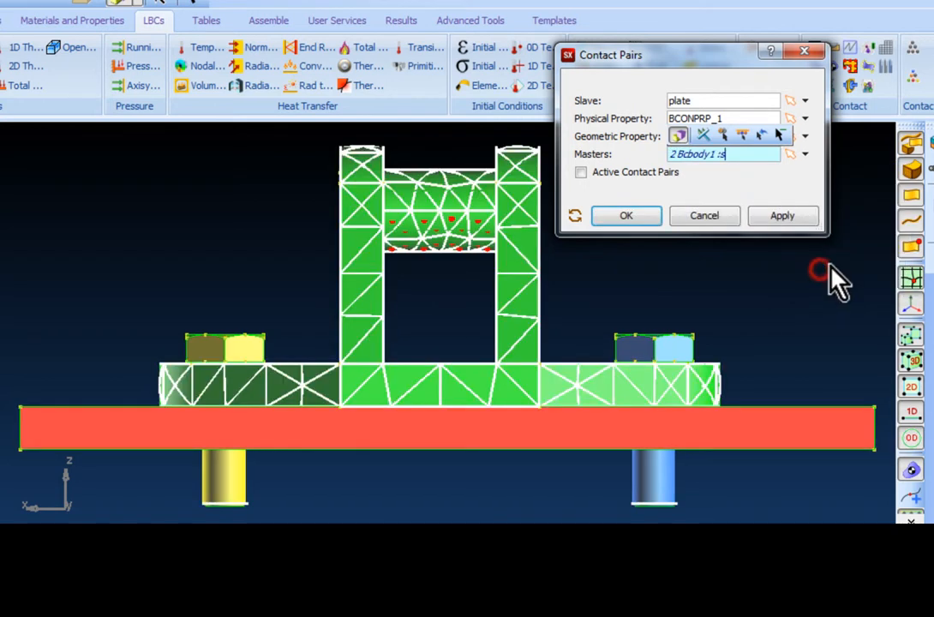
{"action": "left_click", "coordinate": [628, 217]}
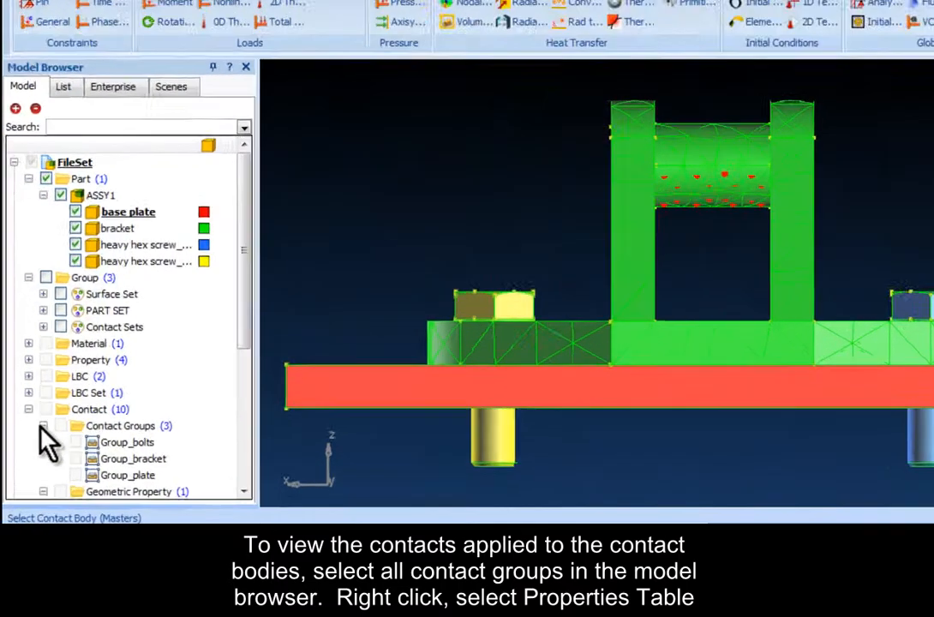
Step: Select Group_bolts, Group_bracket and Group_plate under Contact Groups and open their property table
{"action": "left_click", "coordinate": [43, 485]}
{"action": "left_click", "coordinate": [373, 392], "text": "ctrl"}
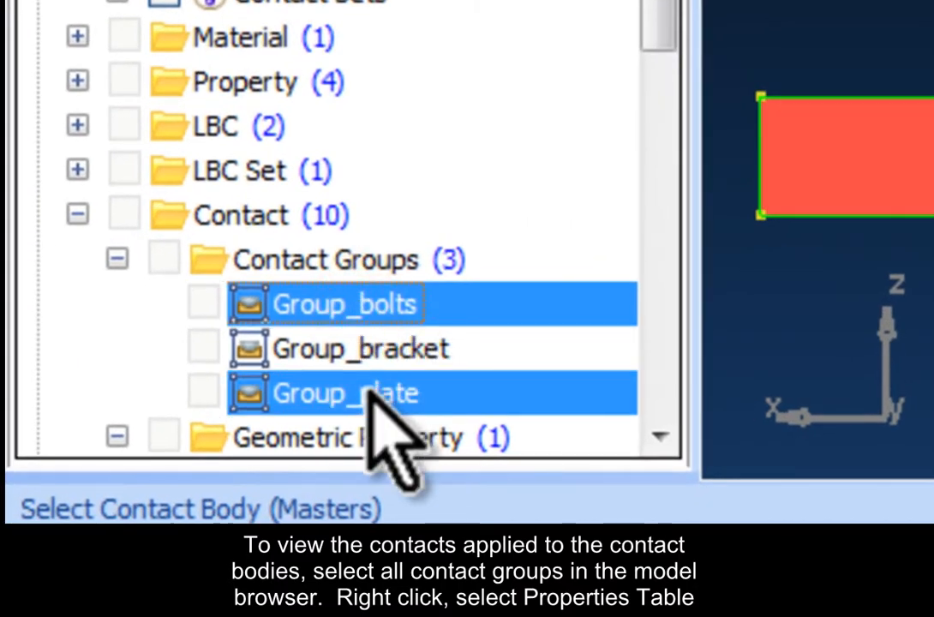
{"action": "left_click", "coordinate": [364, 394], "text": "shift"}
{"action": "right_click", "coordinate": [420, 349]}
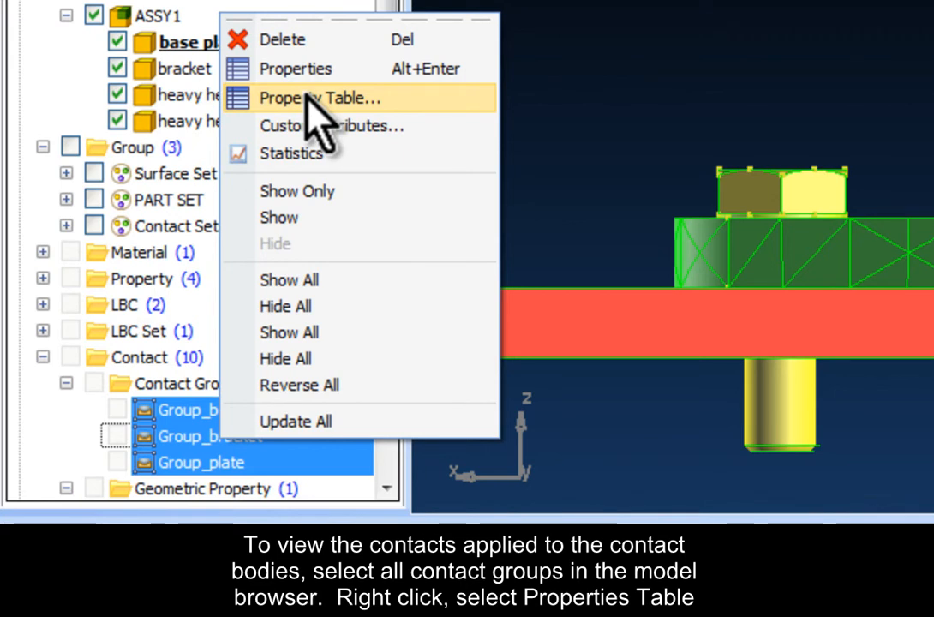
{"action": "left_click", "coordinate": [312, 99]}
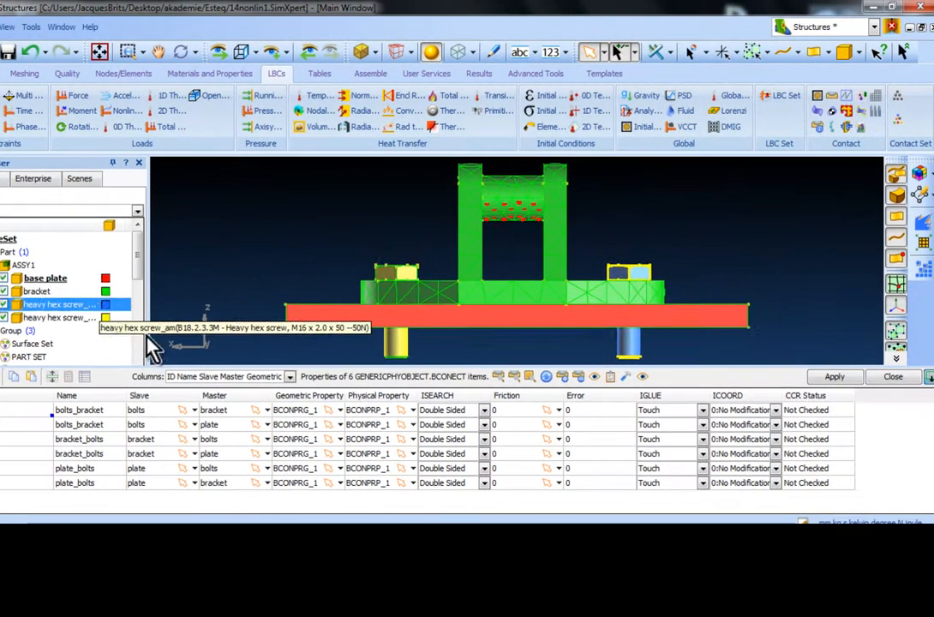
Step: Check the slave and master bodies of several contact pairs in the table by highlighting them in the model
{"action": "left_click", "coordinate": [155, 409]}
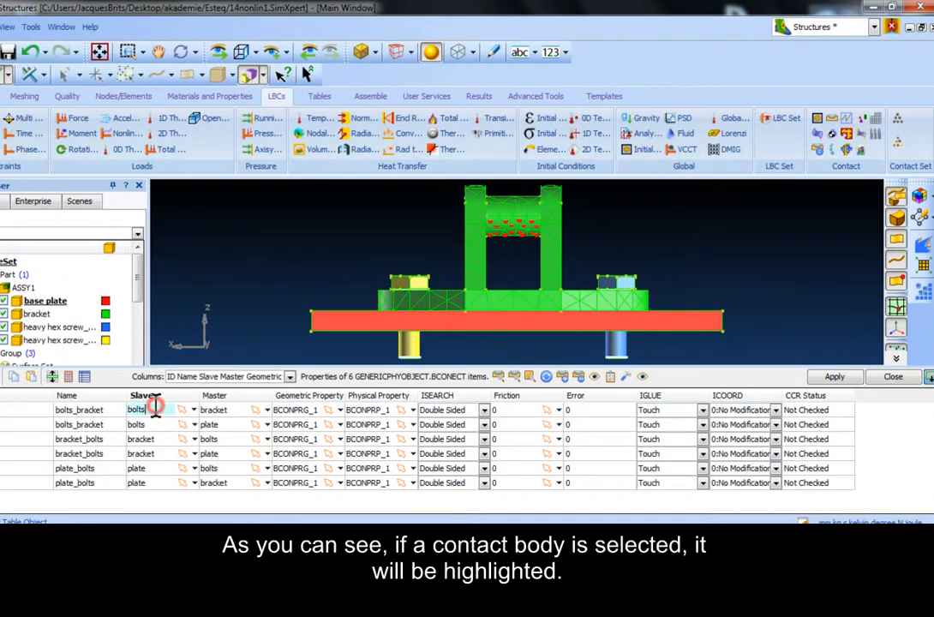
{"action": "left_click", "coordinate": [211, 410]}
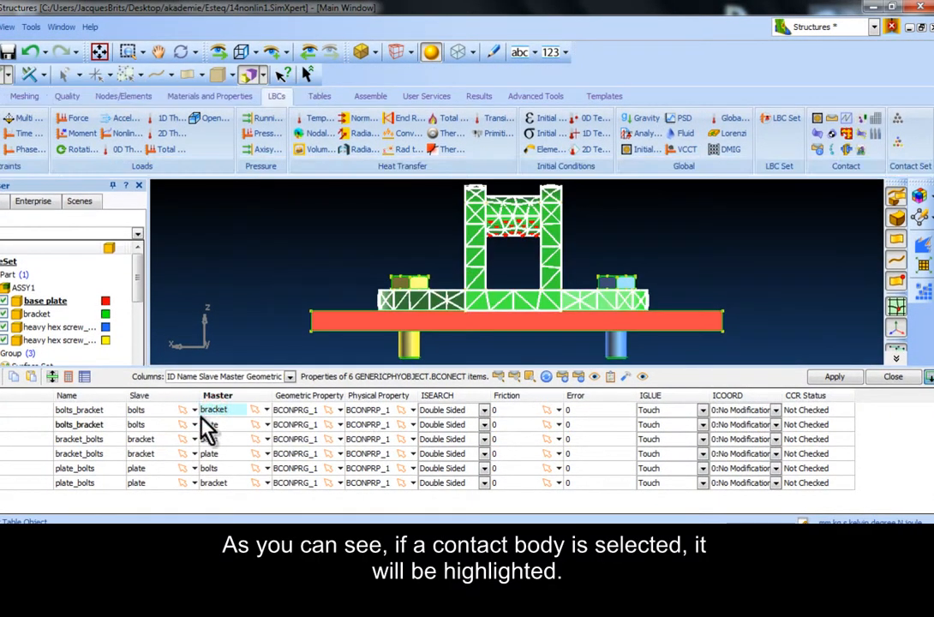
{"action": "left_click", "coordinate": [154, 424]}
{"action": "left_click", "coordinate": [211, 424]}
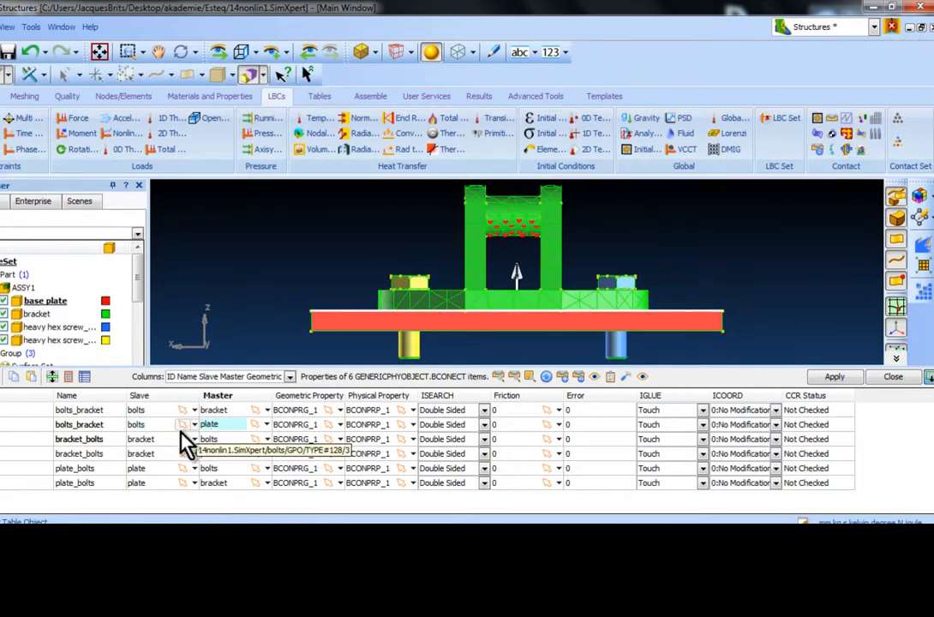
{"action": "left_click", "coordinate": [154, 438]}
{"action": "left_click", "coordinate": [212, 439]}
{"action": "left_click", "coordinate": [150, 482]}
{"action": "left_click", "coordinate": [212, 482]}
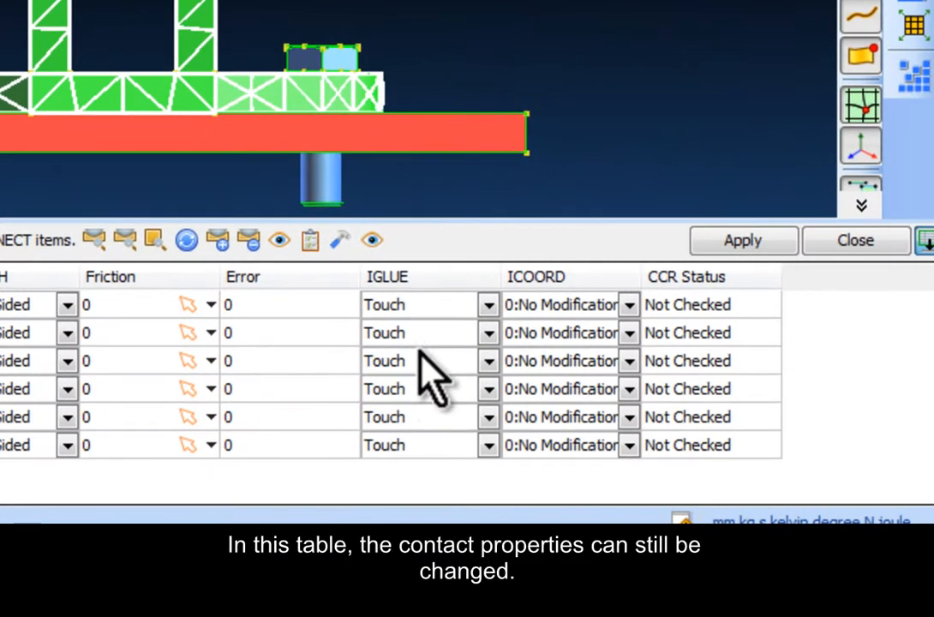
Step: Review the IGLUE and Friction options of the first contact pair and close the property table
{"action": "left_click", "coordinate": [487, 304]}
{"action": "left_click", "coordinate": [487, 306]}
{"action": "left_click", "coordinate": [210, 304]}
{"action": "left_click", "coordinate": [210, 304]}
{"action": "left_click", "coordinate": [210, 306]}
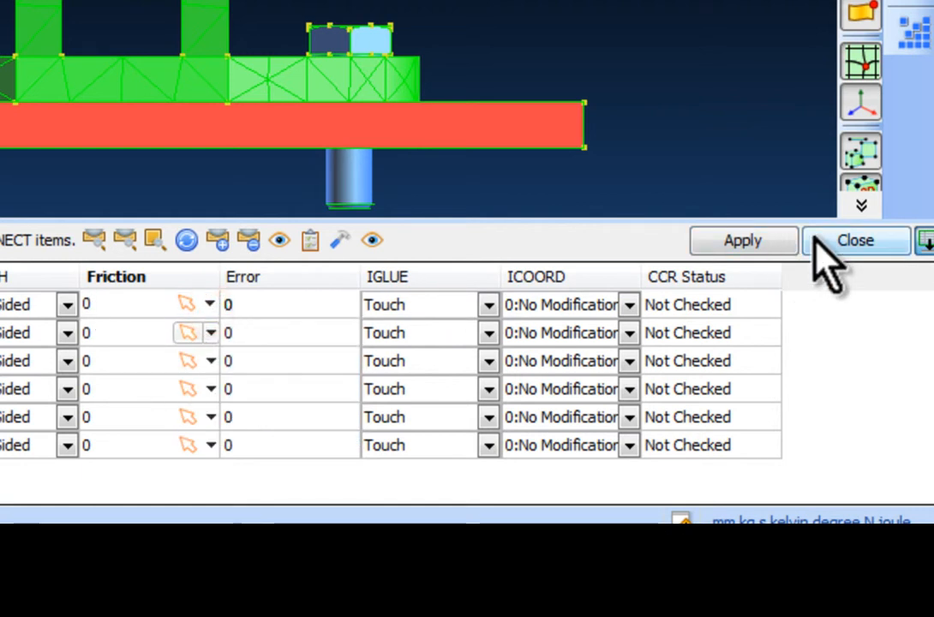
{"action": "left_click", "coordinate": [776, 243]}
Step: Create a new Nastran job for the FileSet named non lin 14 with solution type General Nonlinear Analysis (SOL400)
{"action": "left_click", "coordinate": [67, 238]}
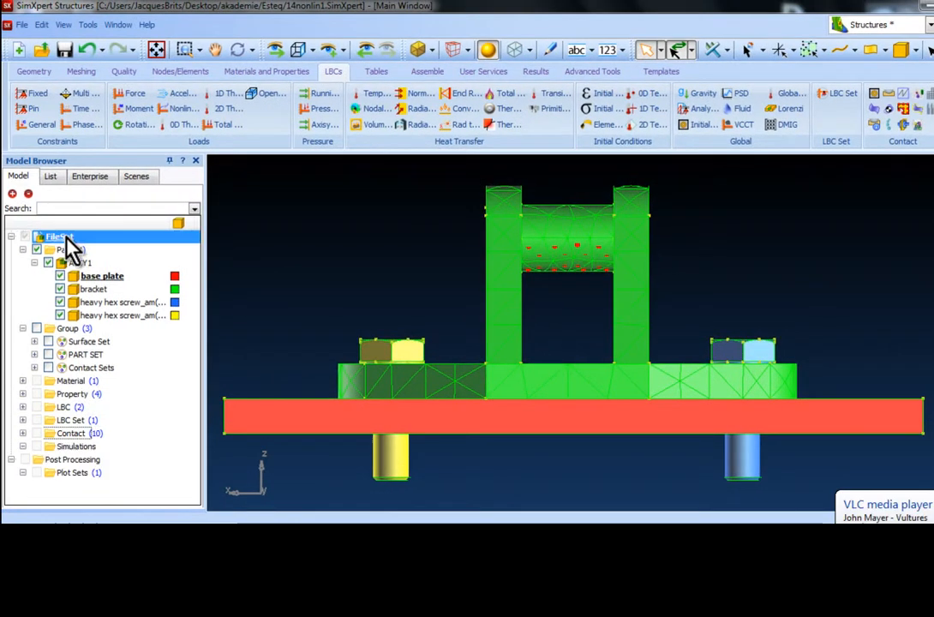
{"action": "right_click", "coordinate": [67, 240]}
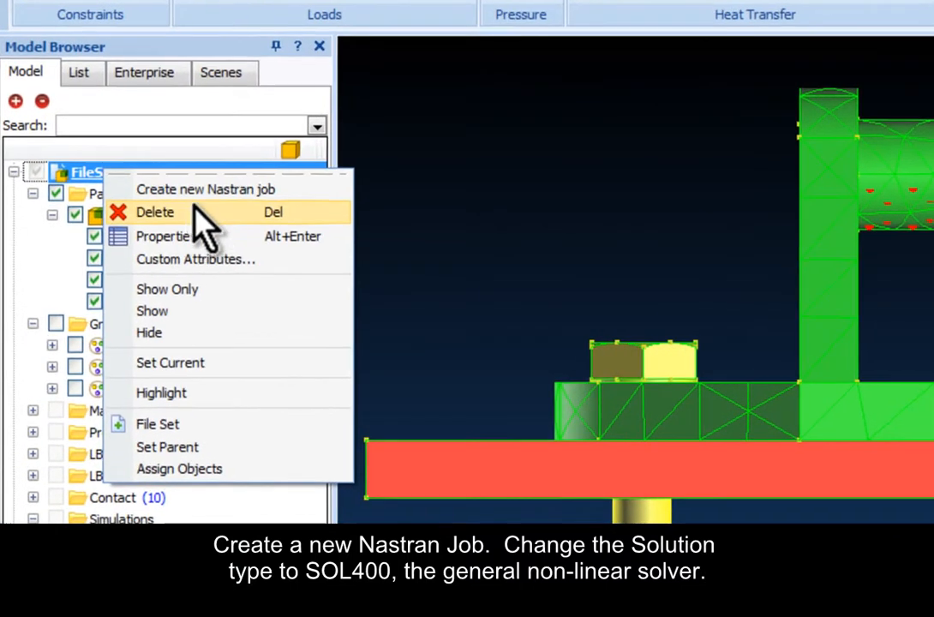
{"action": "left_click", "coordinate": [206, 192]}
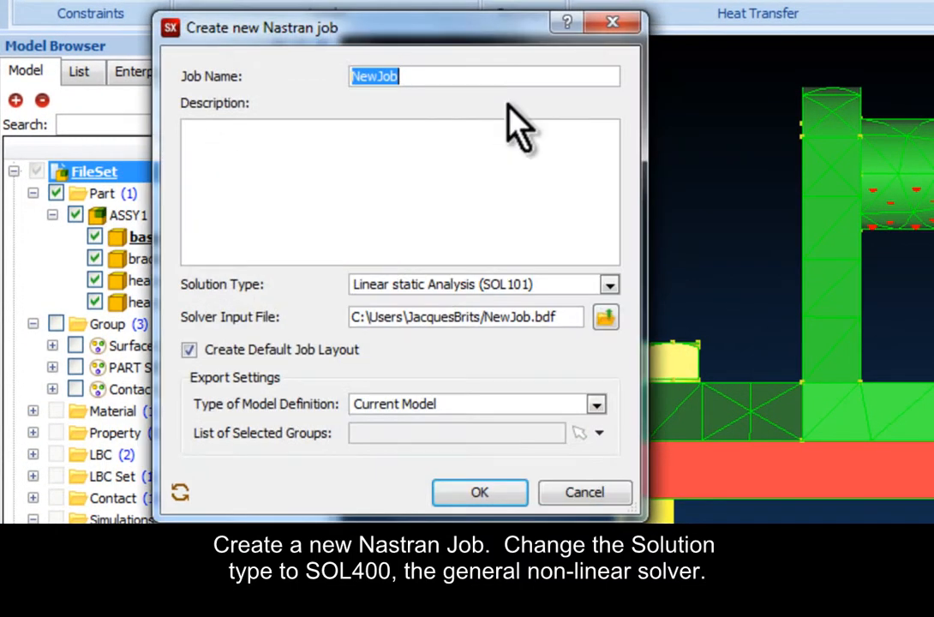
{"action": "type", "text": "non lin 14"}
{"action": "left_click", "coordinate": [604, 284]}
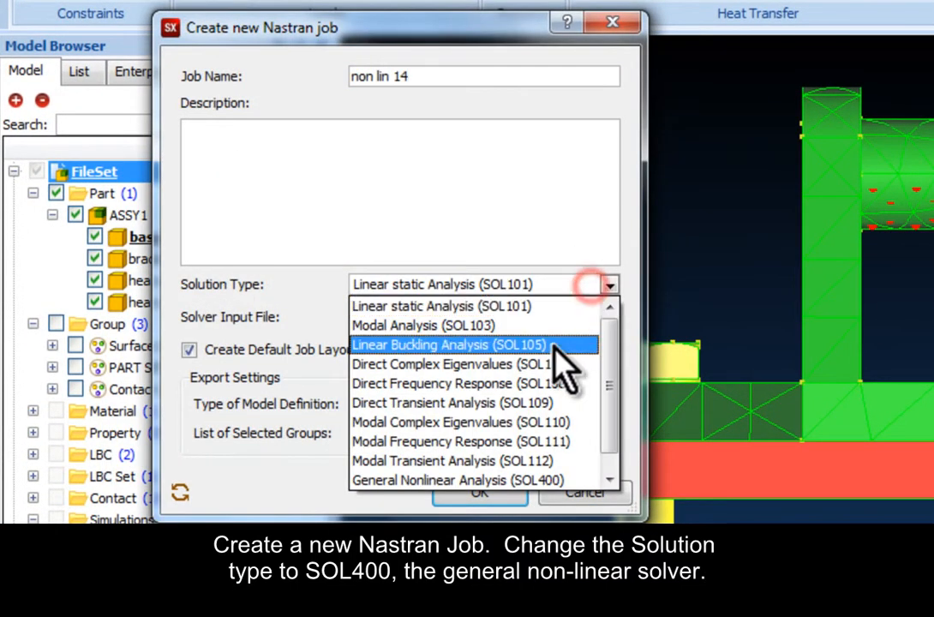
{"action": "left_click", "coordinate": [541, 474]}
{"action": "left_click", "coordinate": [476, 492]}
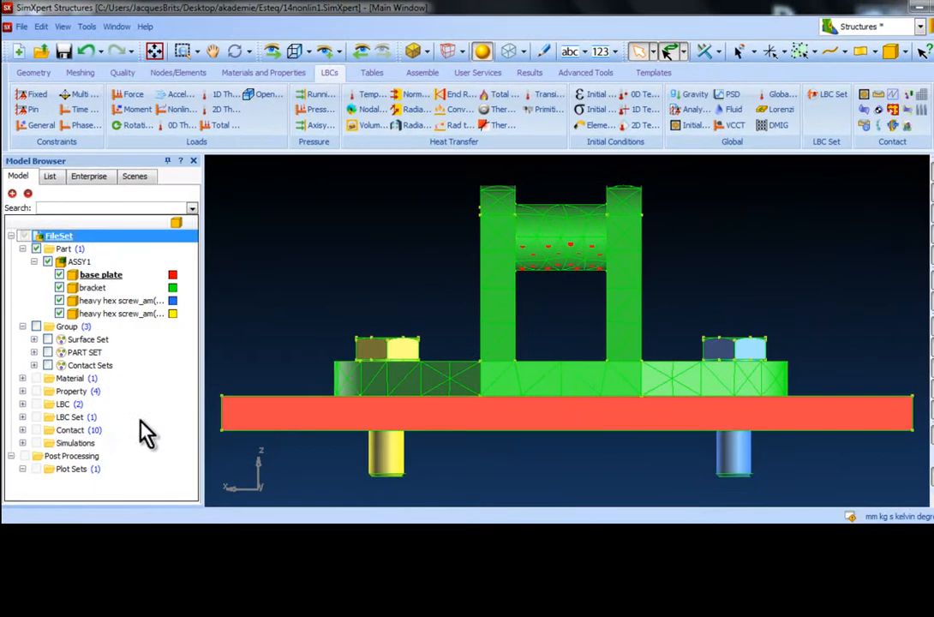
Step: Expand the non lin 14 job and its default load case, and open the properties of Solver Control
{"action": "left_click", "coordinate": [22, 443]}
{"action": "left_click", "coordinate": [34, 454]}
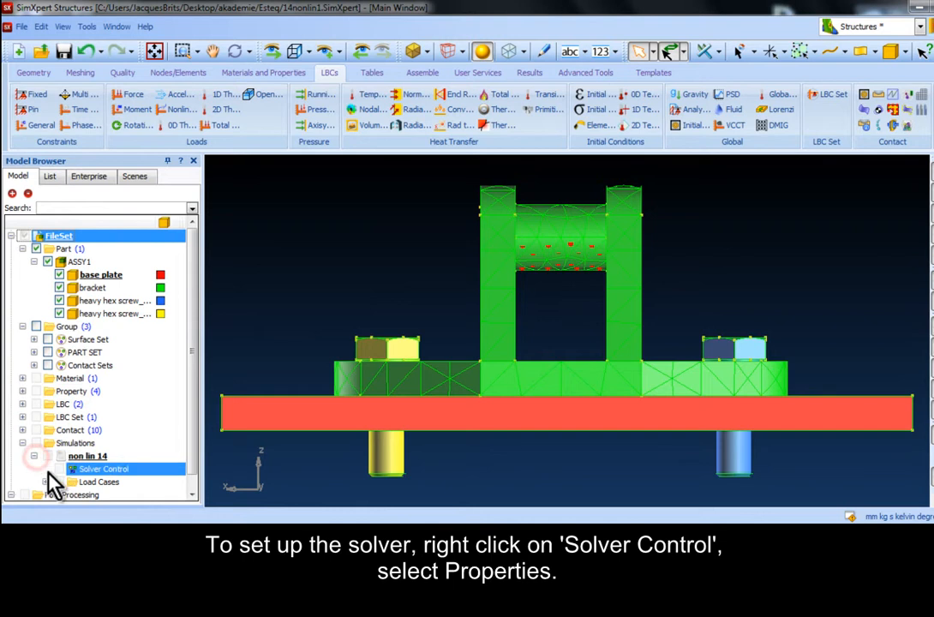
{"action": "left_click", "coordinate": [43, 483]}
{"action": "left_click", "coordinate": [56, 495]}
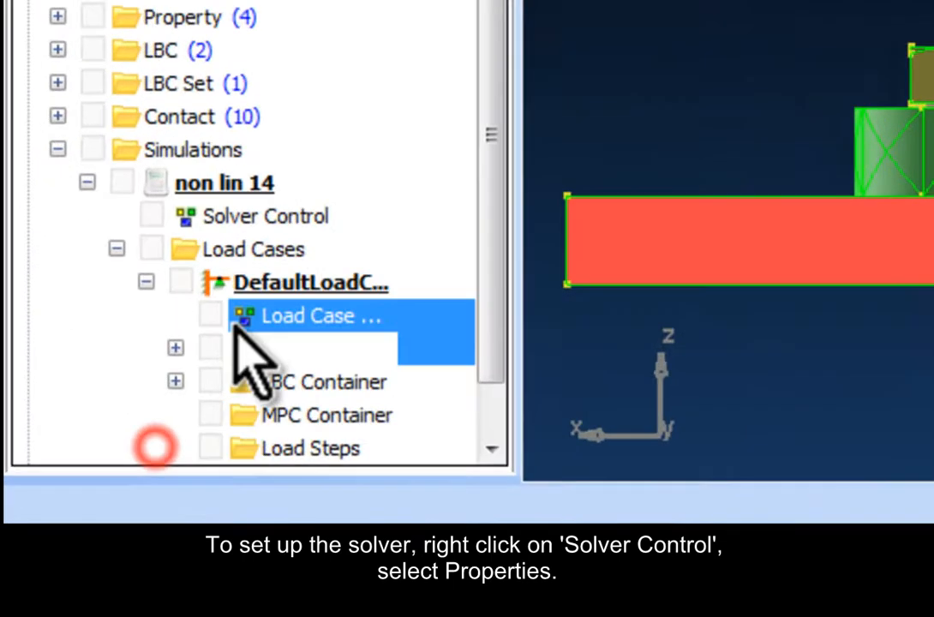
{"action": "right_click", "coordinate": [83, 405]}
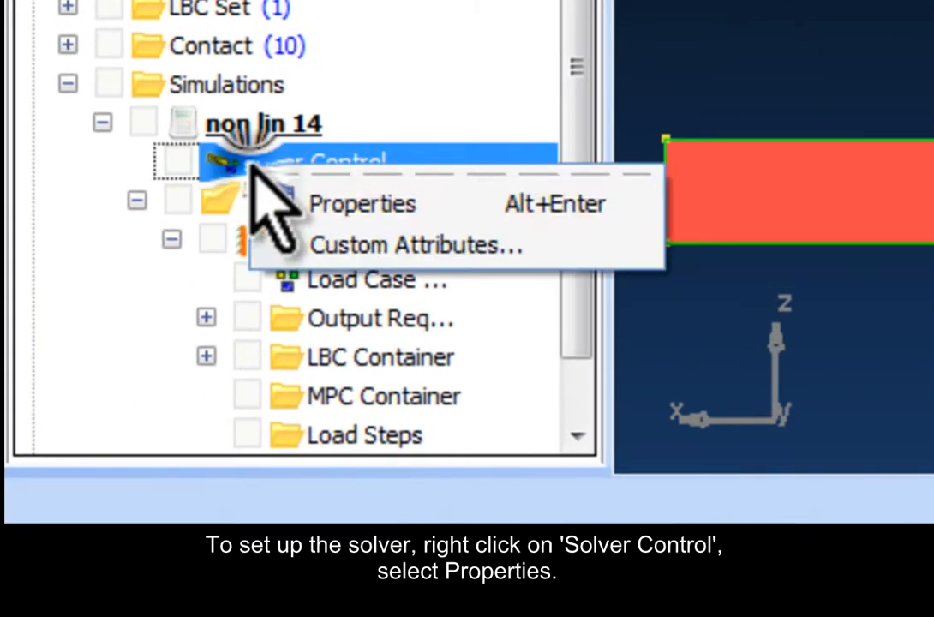
{"action": "left_click", "coordinate": [345, 208]}
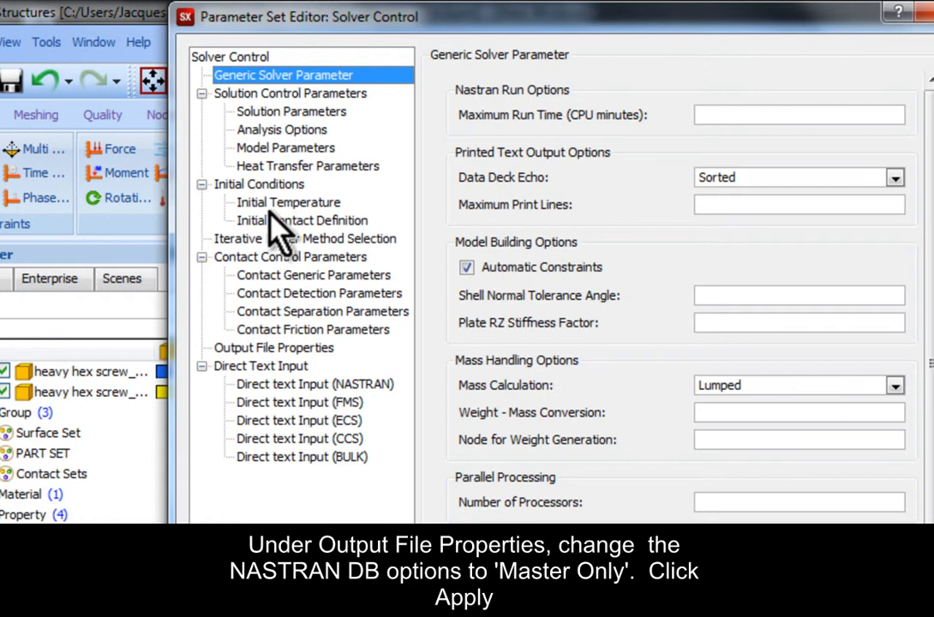
Step: Set the Nastran DB Options in the solver's Output File Properties to Master Only and apply the change
{"action": "left_click", "coordinate": [310, 345]}
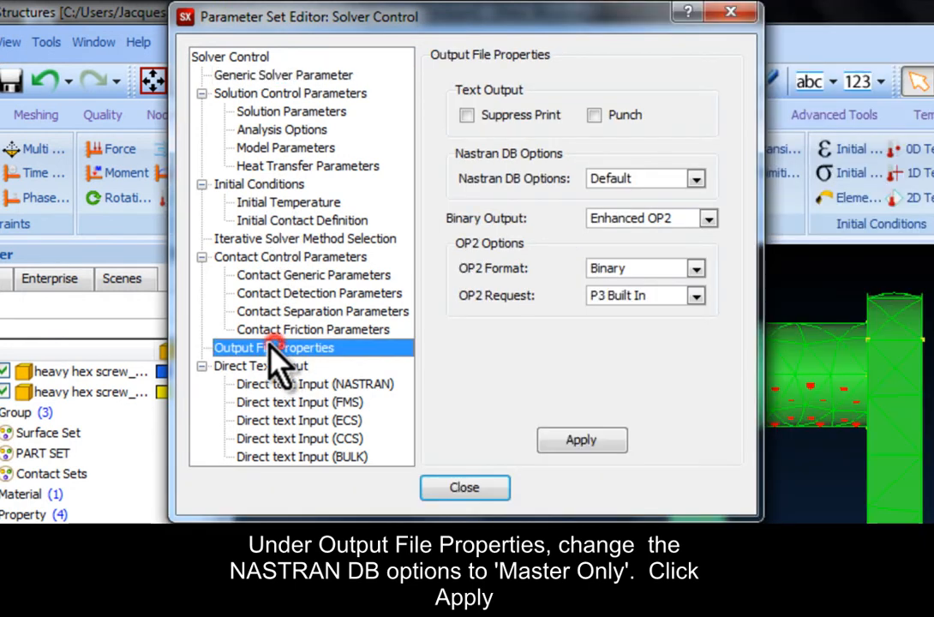
{"action": "left_click", "coordinate": [651, 180]}
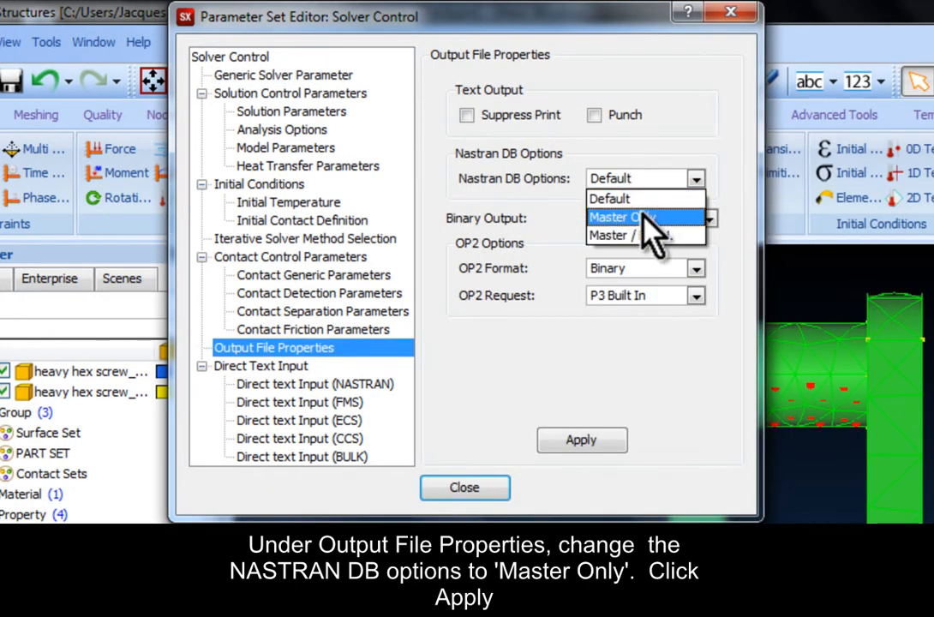
{"action": "left_click", "coordinate": [644, 218]}
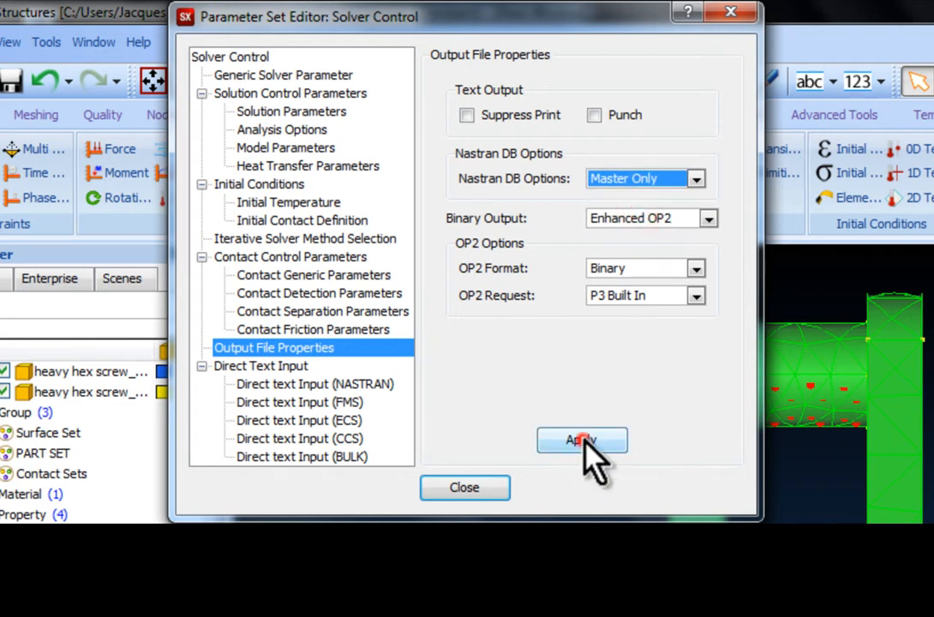
{"action": "left_click", "coordinate": [585, 441]}
Step: Set the Separation Criterion in the Contact Separation Parameters to Stresses and apply it
{"action": "left_click", "coordinate": [341, 311]}
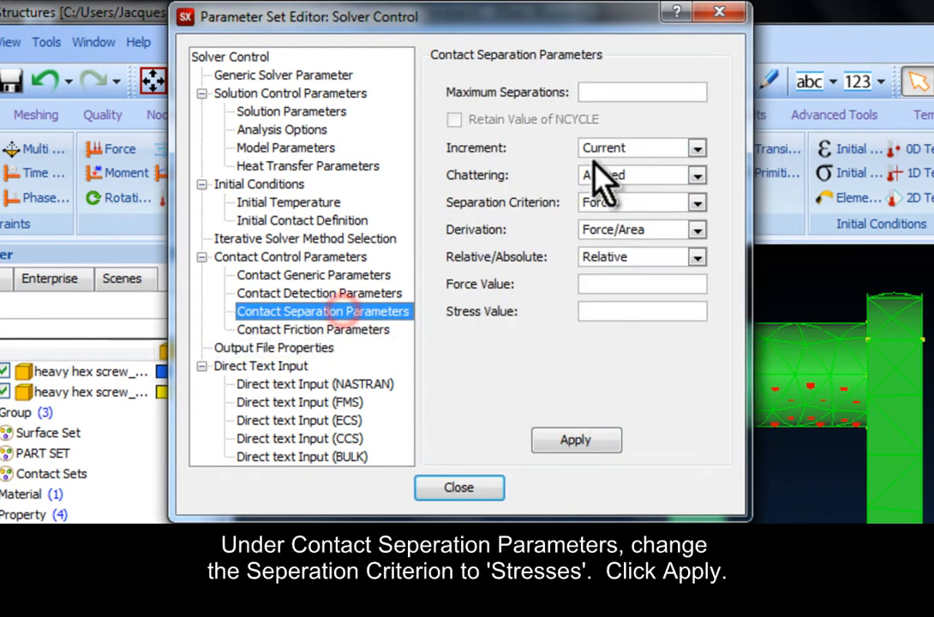
{"action": "left_click", "coordinate": [659, 202]}
{"action": "left_click", "coordinate": [659, 243]}
{"action": "left_click", "coordinate": [586, 440]}
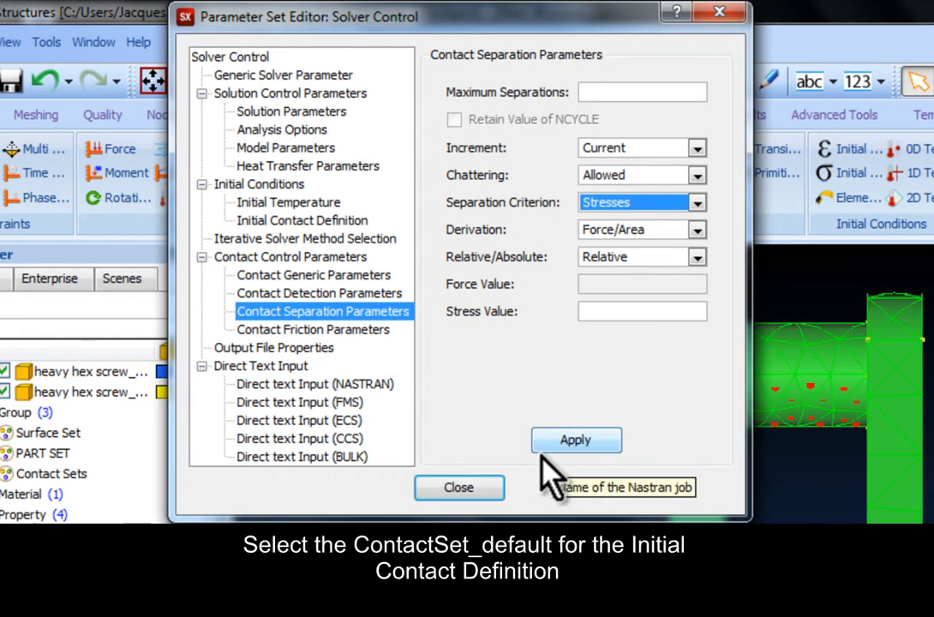
Step: Assign ContactSet_Default as the solver's Initial Contact Definition, apply it and close the Solver Control editor
{"action": "left_click", "coordinate": [321, 221]}
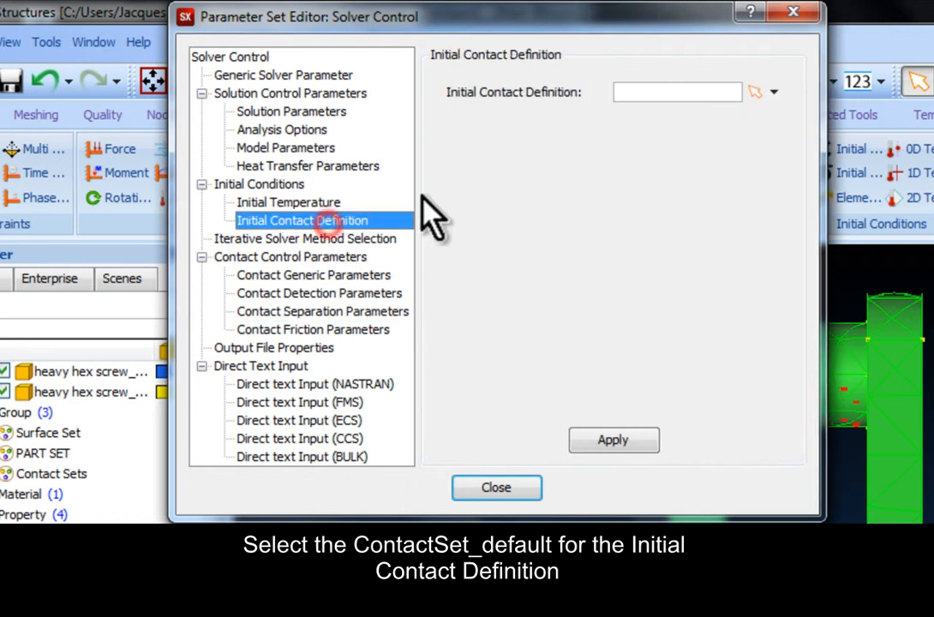
{"action": "left_click", "coordinate": [773, 91]}
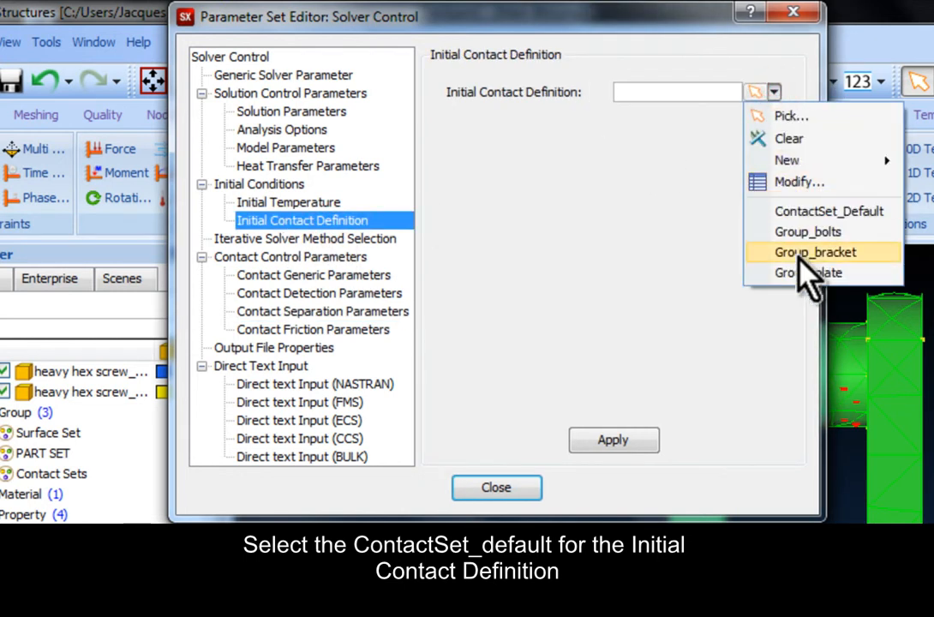
{"action": "left_click", "coordinate": [810, 210]}
{"action": "left_click", "coordinate": [612, 439]}
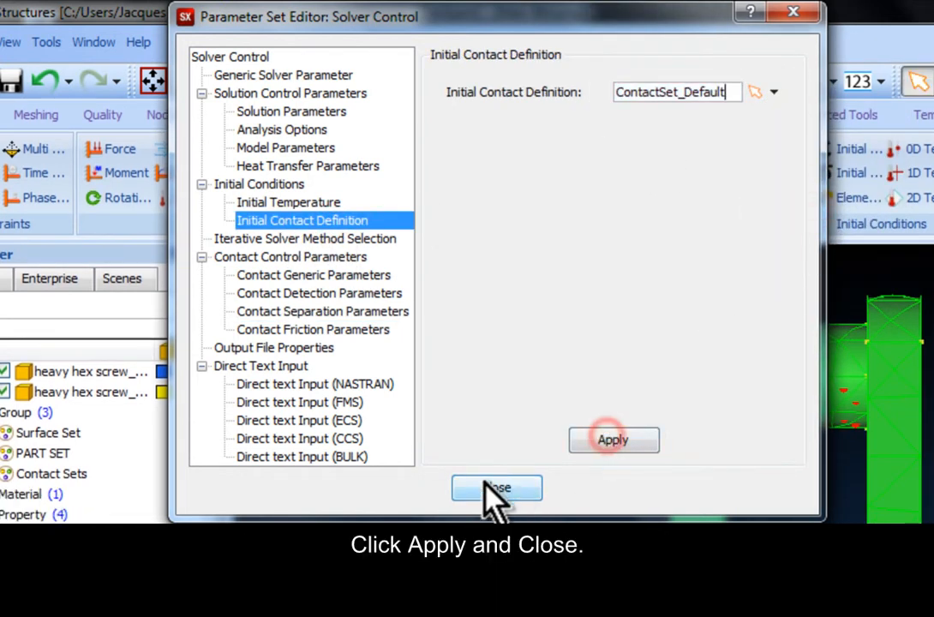
{"action": "left_click", "coordinate": [495, 488]}
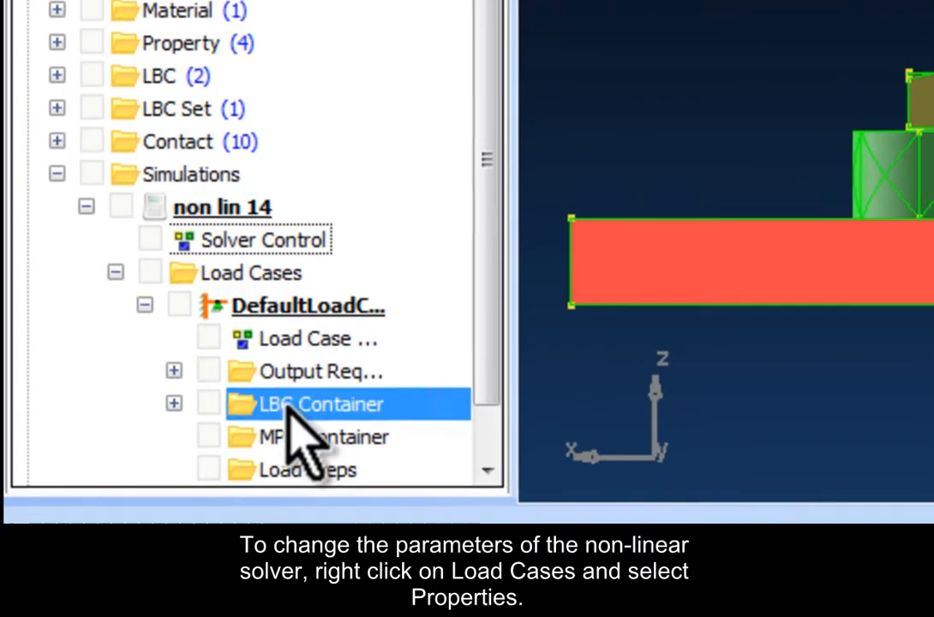
Step: In the Load Case Control's mechanical iteration settings, set Stiffness Update Method to Iteration (ITER) with 1 iteration before stiffness update
{"action": "right_click", "coordinate": [347, 336]}
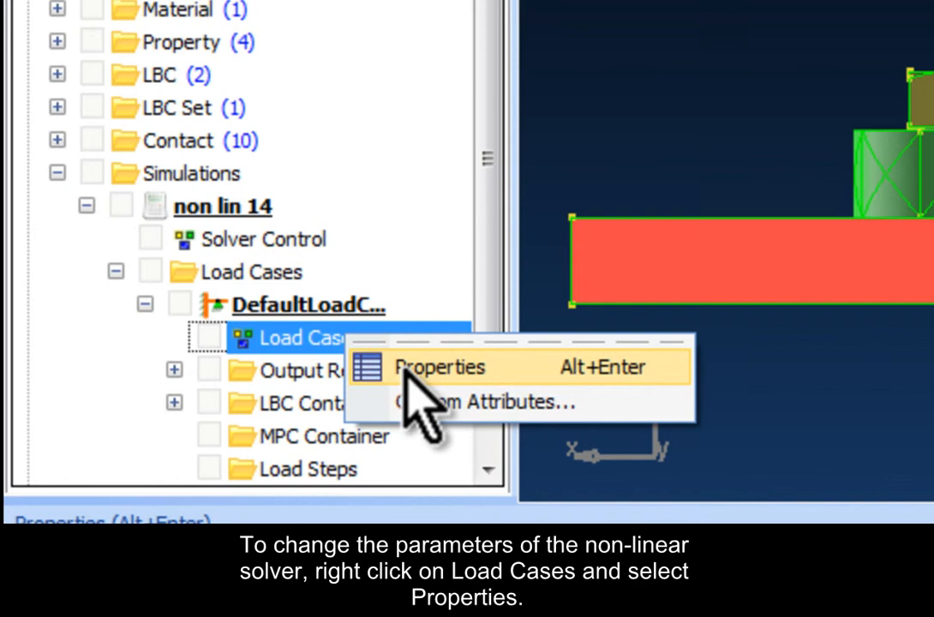
{"action": "left_click", "coordinate": [406, 369]}
{"action": "left_click", "coordinate": [131, 96]}
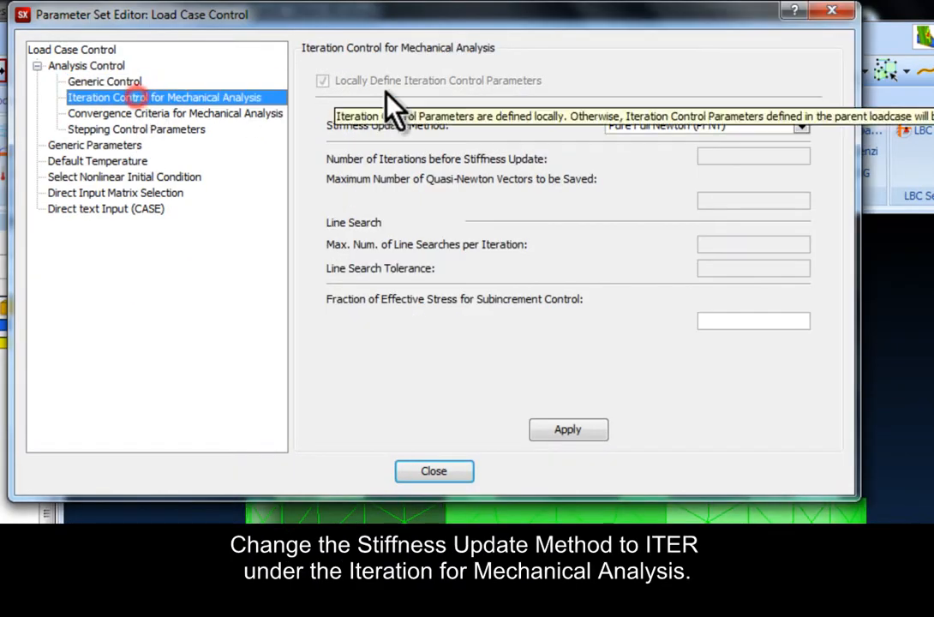
{"action": "left_click", "coordinate": [642, 125]}
{"action": "left_click", "coordinate": [646, 156]}
{"action": "left_click", "coordinate": [716, 155]}
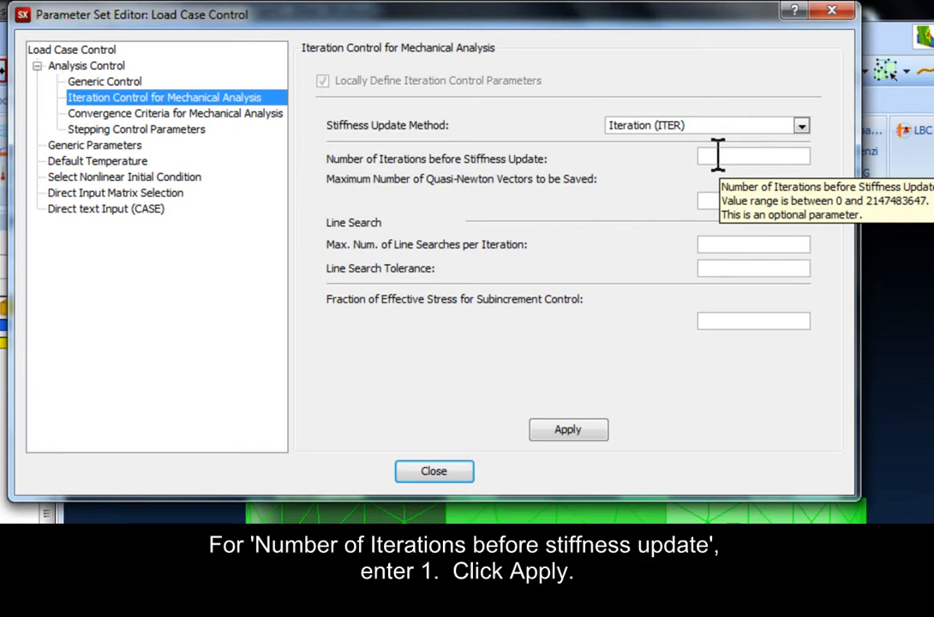
{"action": "type", "text": "1"}
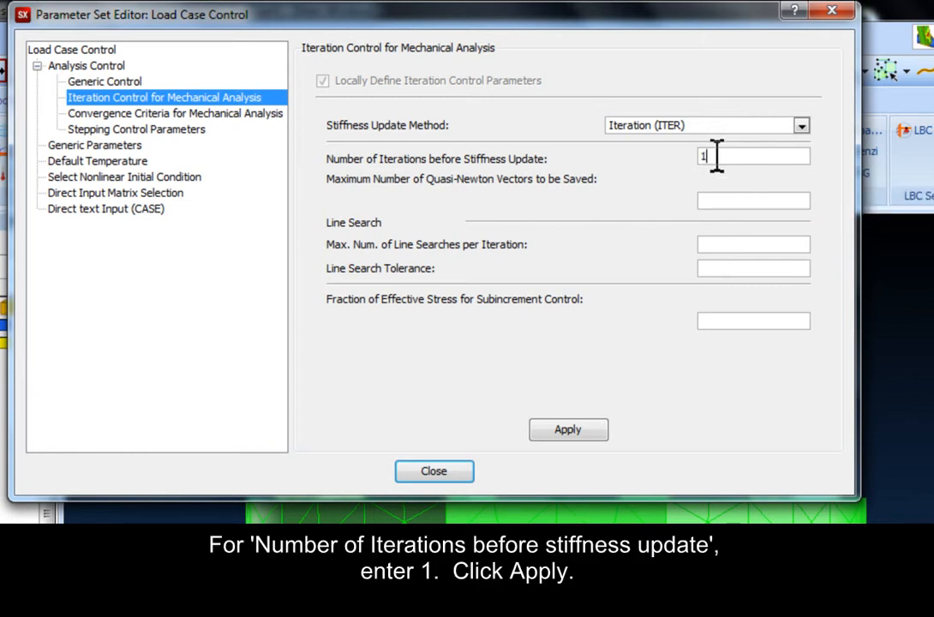
{"action": "left_click", "coordinate": [563, 429]}
Step: Set the Number of Increments in the load case's Stepping Control Parameters to 4 and close the editor
{"action": "left_click", "coordinate": [168, 130]}
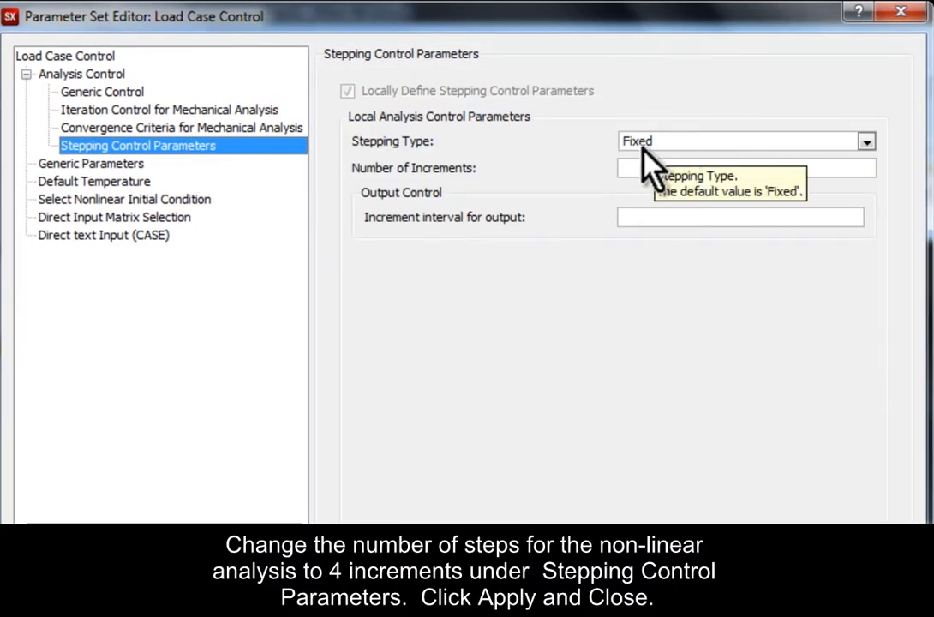
{"action": "left_click", "coordinate": [671, 168]}
{"action": "type", "text": "4"}
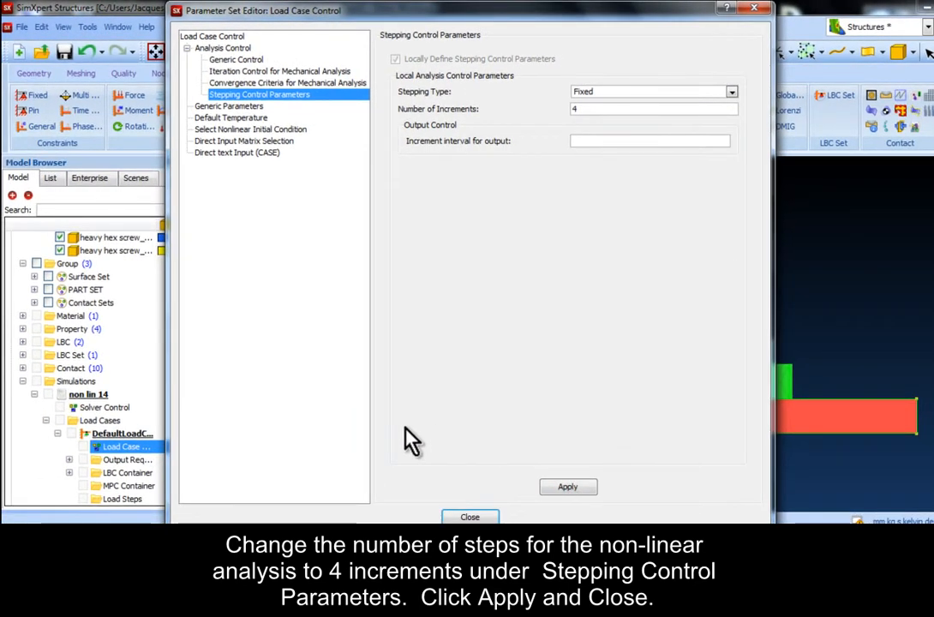
{"action": "left_click", "coordinate": [459, 515]}
Step: Create a nodal contact output request for the default load case with Suppress Print enabled
{"action": "right_click", "coordinate": [149, 461]}
{"action": "left_click", "coordinate": [187, 491]}
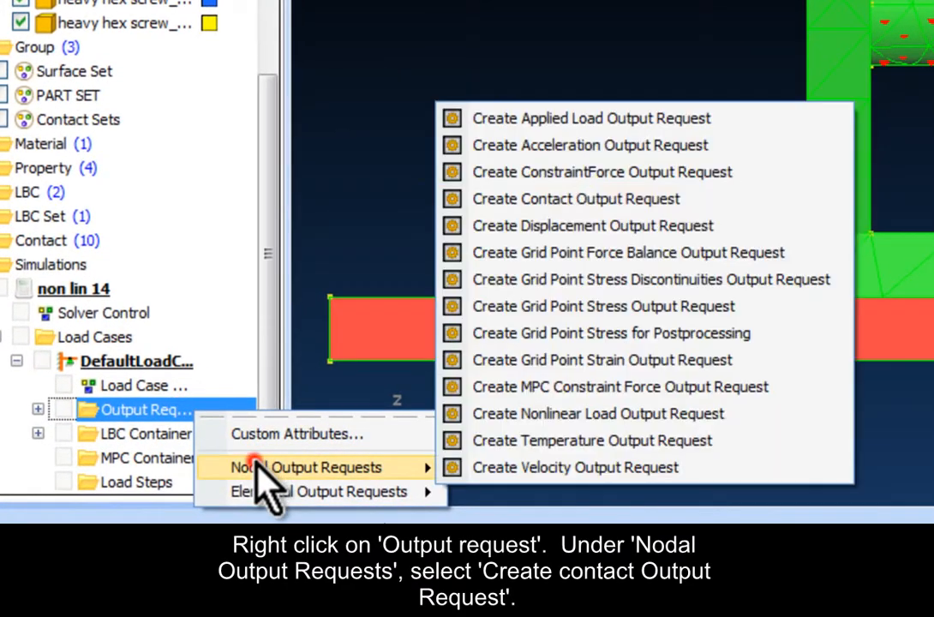
{"action": "left_click", "coordinate": [578, 199]}
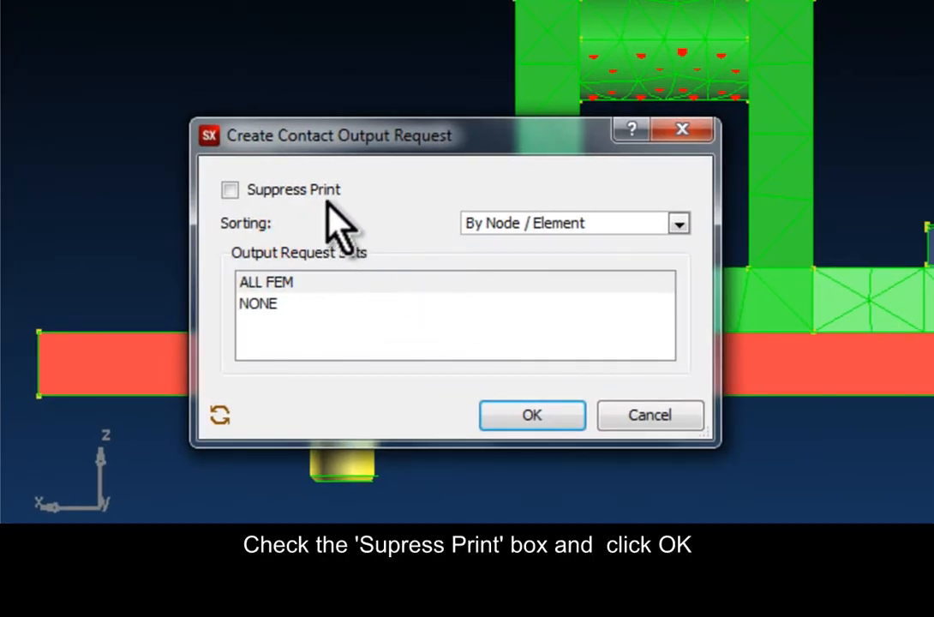
{"action": "left_click", "coordinate": [323, 188]}
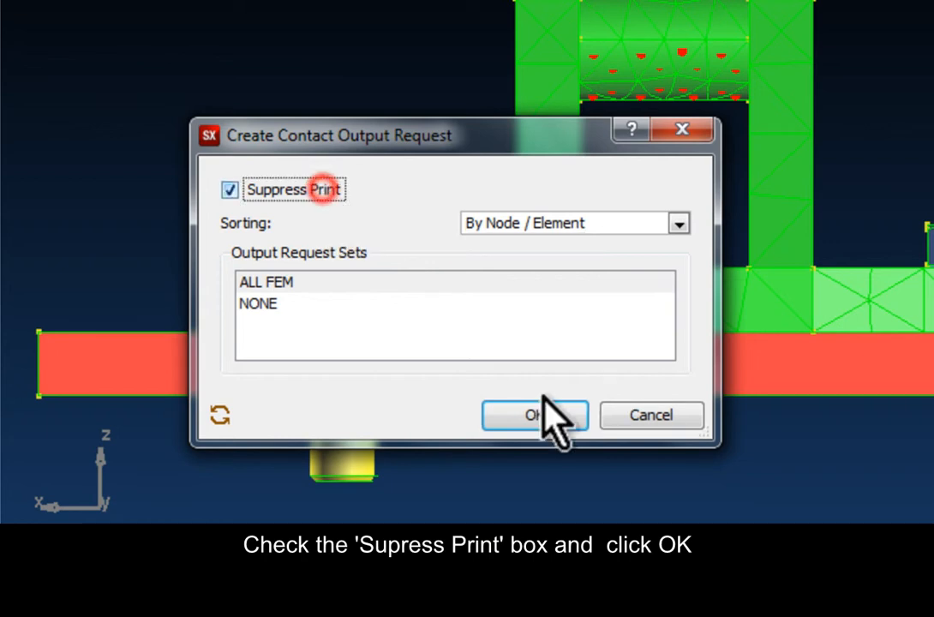
{"action": "left_click", "coordinate": [547, 416]}
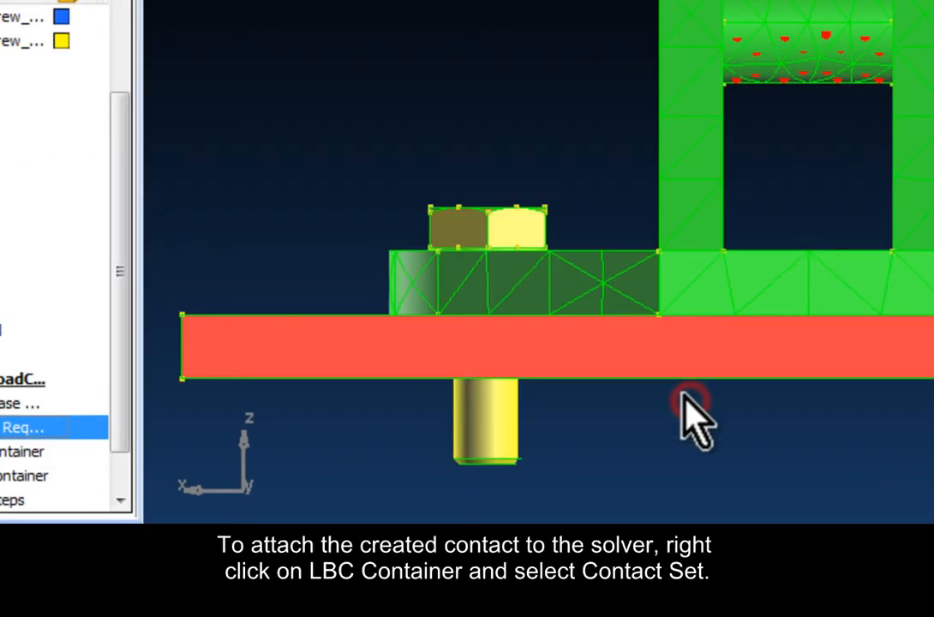
Step: Attach the contact set ContactSet_Default to the load case's LBC Container
{"action": "right_click", "coordinate": [256, 441]}
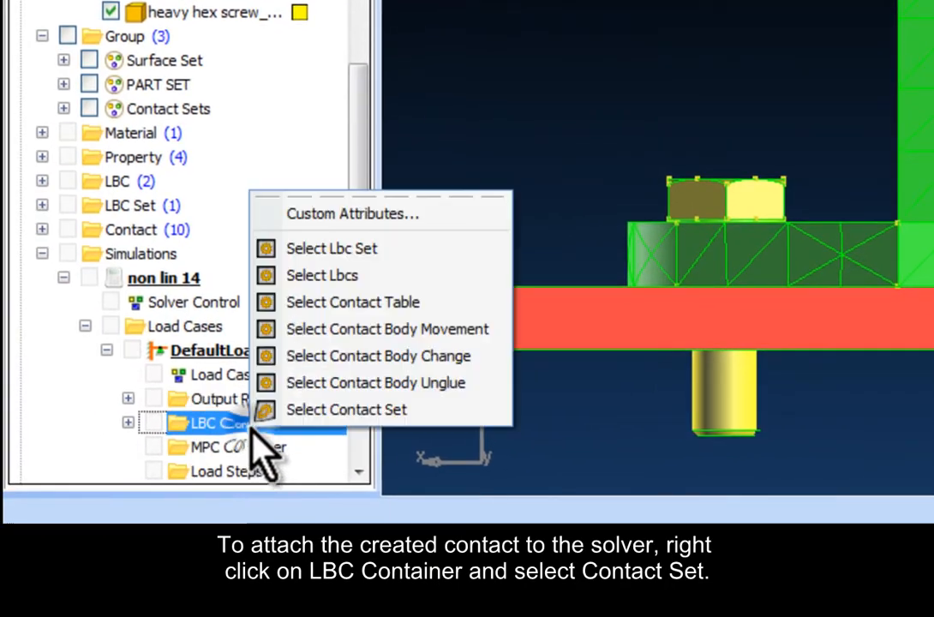
{"action": "left_click", "coordinate": [291, 408]}
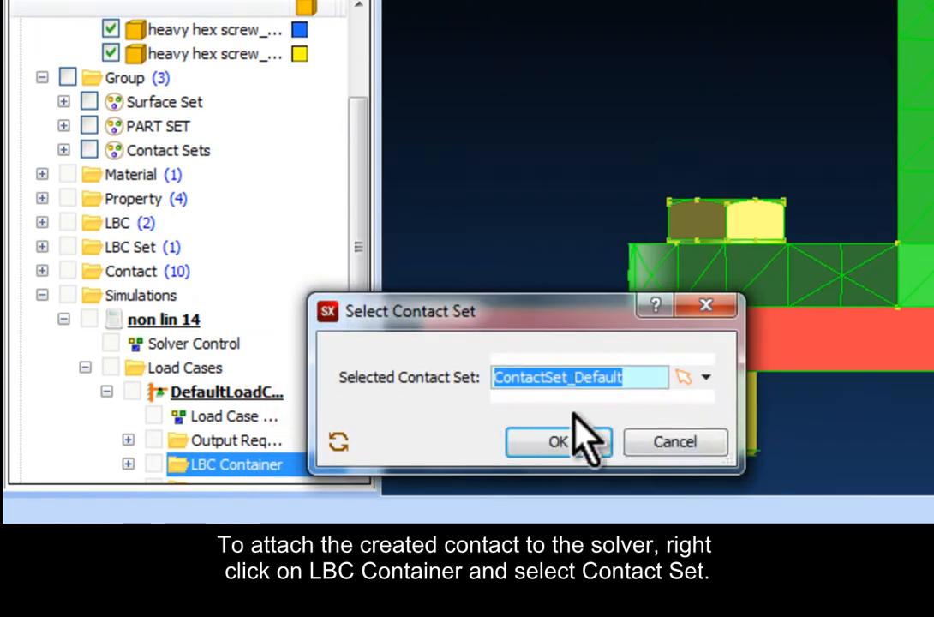
{"action": "left_click", "coordinate": [705, 377]}
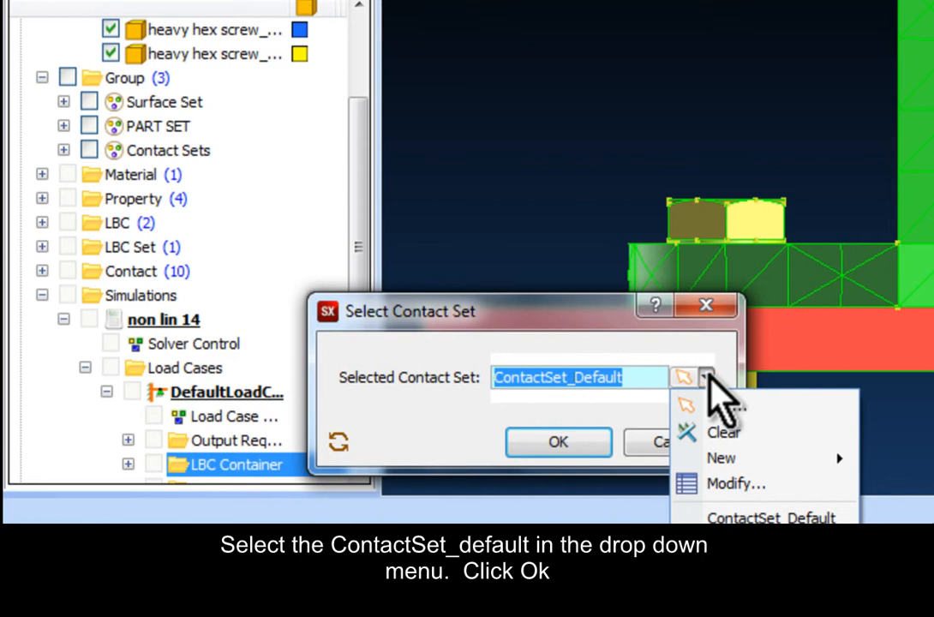
{"action": "left_click", "coordinate": [771, 517]}
{"action": "left_click", "coordinate": [558, 441]}
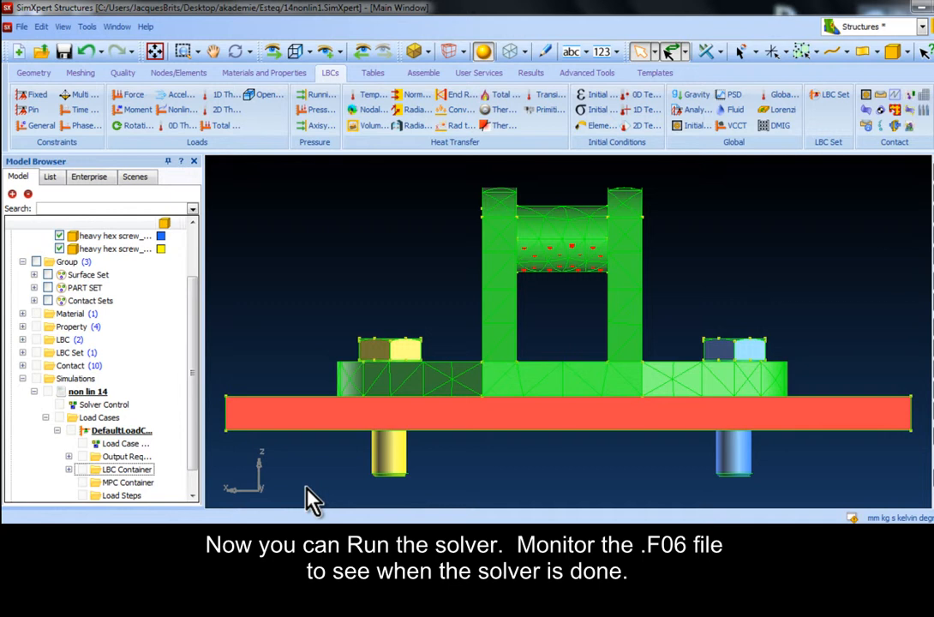
Step: Run the non lin 14 job and open its non_lin_14 F06 output file in Notepad
{"action": "right_click", "coordinate": [76, 392]}
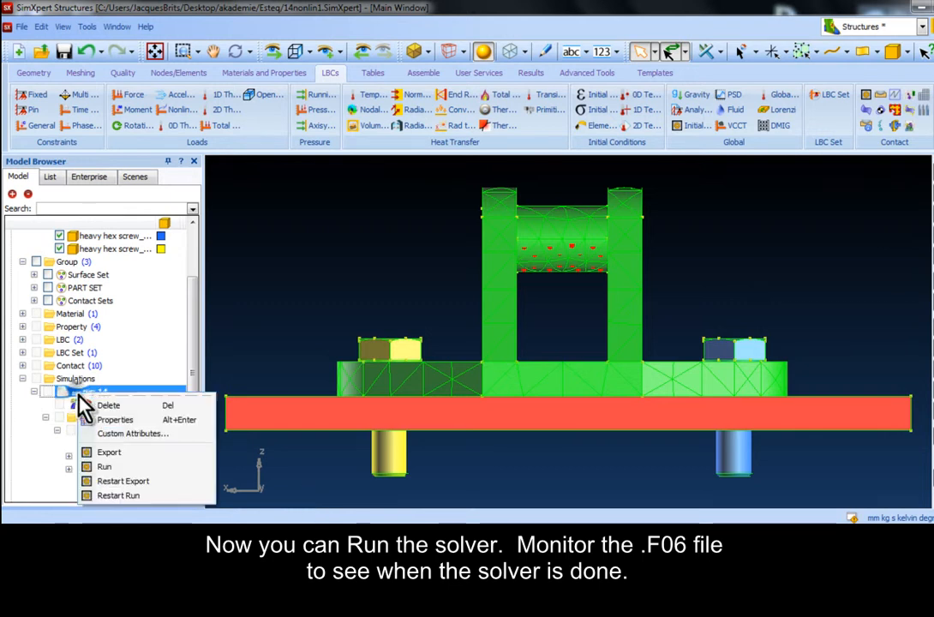
{"action": "left_click", "coordinate": [105, 469]}
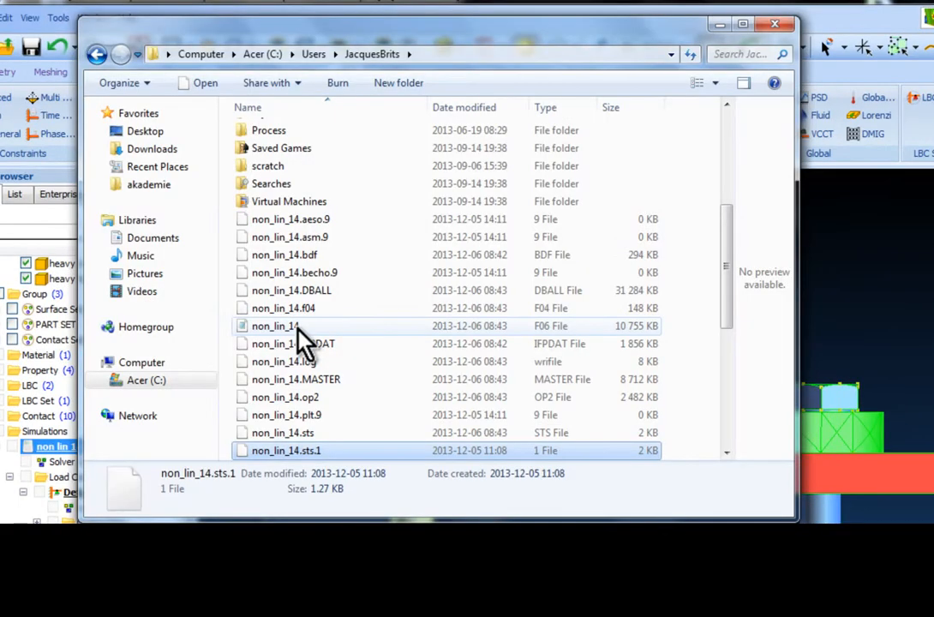
{"action": "double_click", "coordinate": [298, 327]}
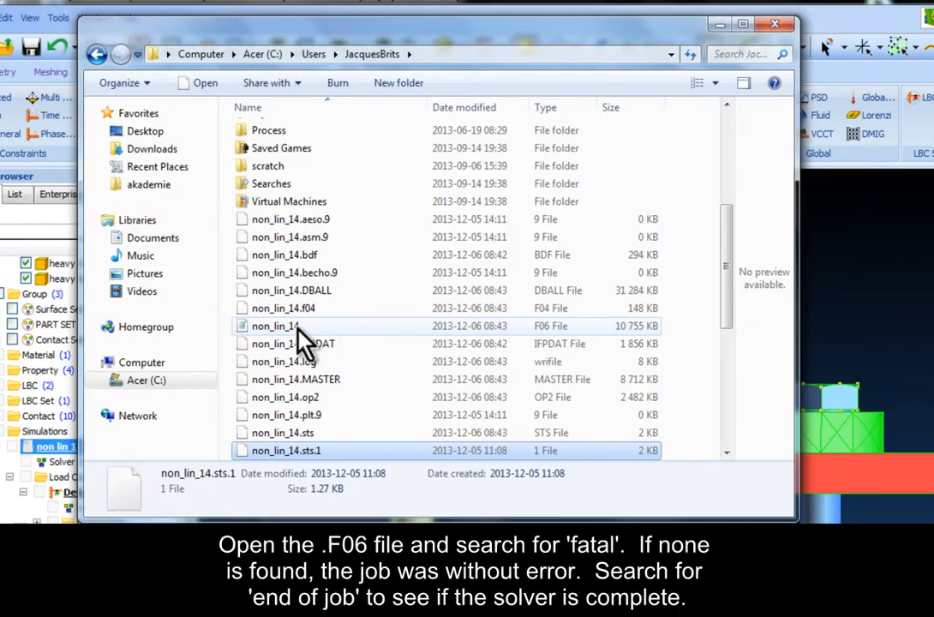
{"action": "left_click", "coordinate": [289, 304]}
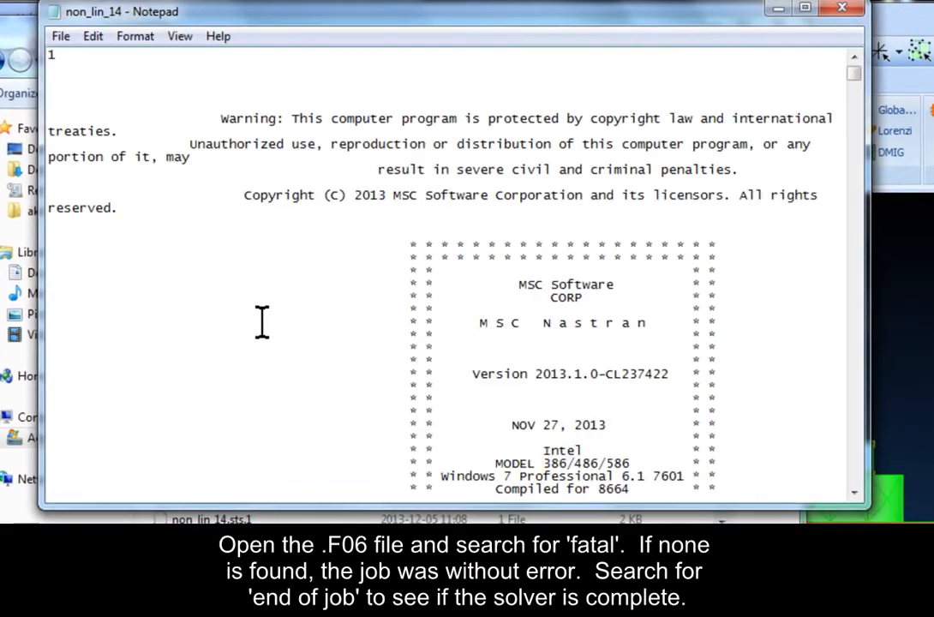
Step: Search the F06 file for "fatal" to check the solver run for errors
{"action": "key", "text": "ctrl+f"}
{"action": "type", "text": "fatal"}
{"action": "key", "text": "Return"}
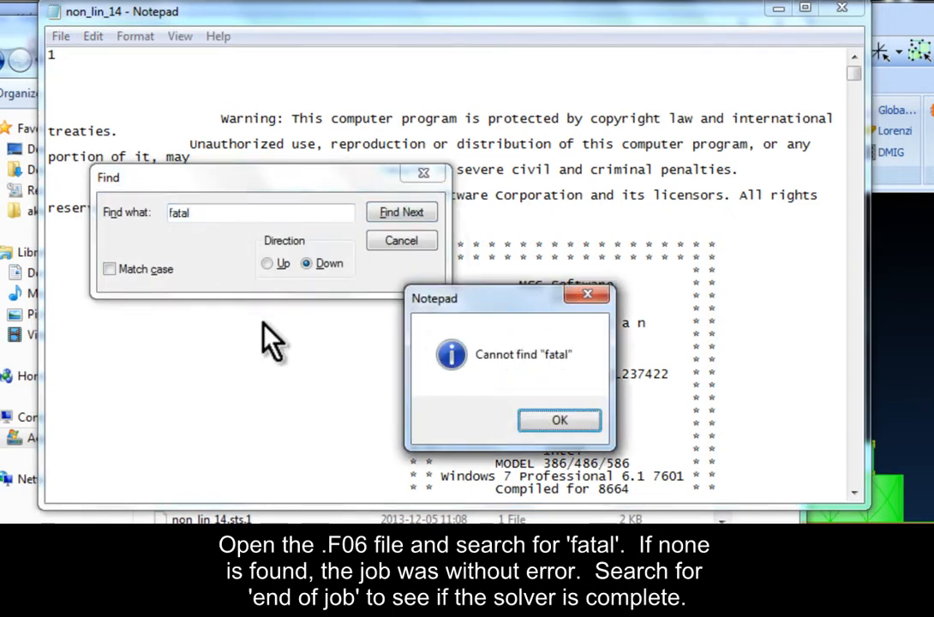
Step: Search the F06 file for "end of job" to check completion, close the search and return to SimXpert
{"action": "key", "text": "Return"}
{"action": "key", "text": "BackSpace"}
{"action": "type", "text": "end of job"}
{"action": "key", "text": "Return"}
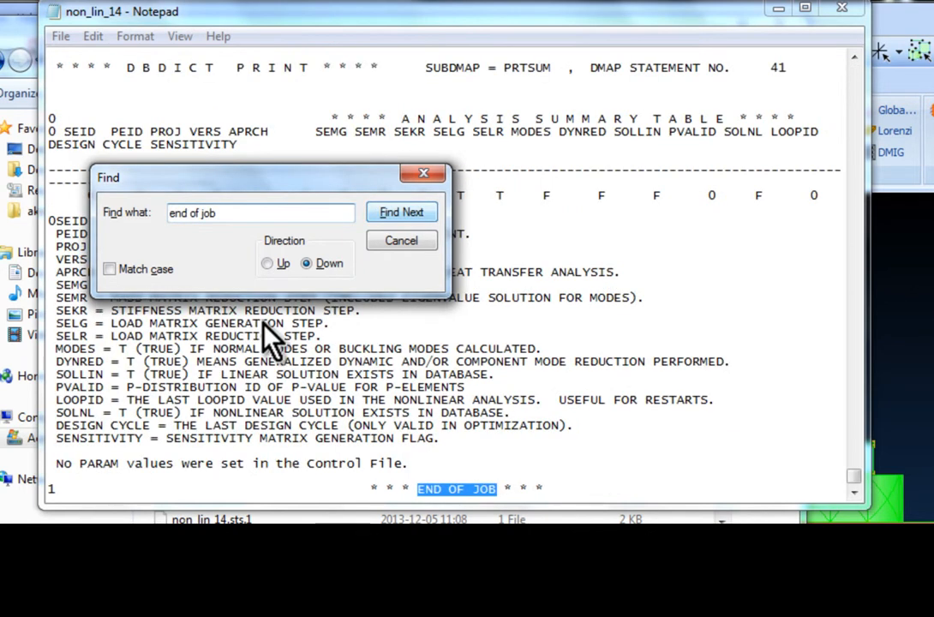
{"action": "left_click", "coordinate": [423, 173]}
{"action": "left_click", "coordinate": [616, 2]}
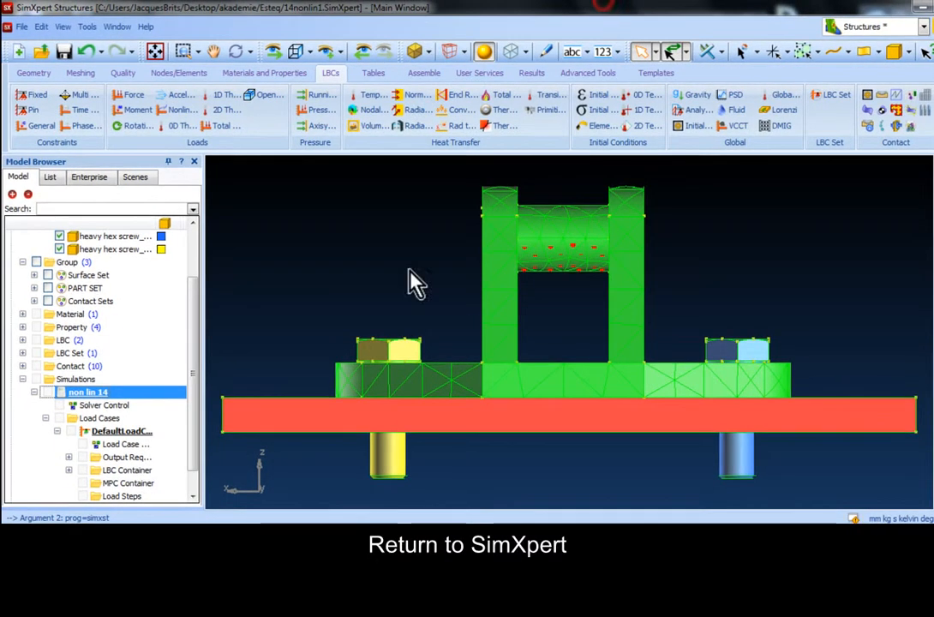
Step: Attach the results file non_lin_14.MASTER to the model using the Results attach option
{"action": "left_click", "coordinate": [22, 27]}
{"action": "left_click", "coordinate": [45, 142]}
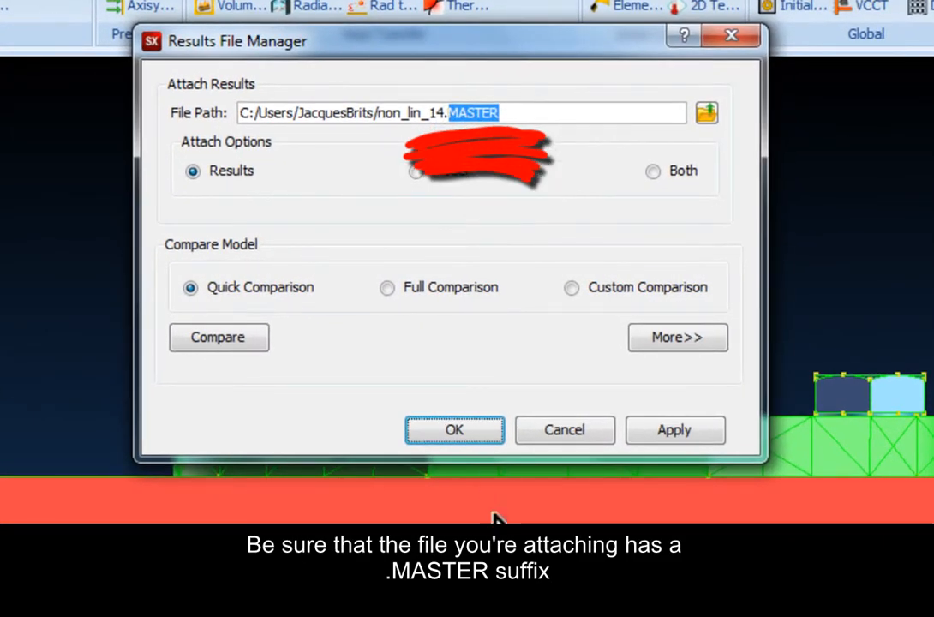
{"action": "left_click", "coordinate": [480, 434]}
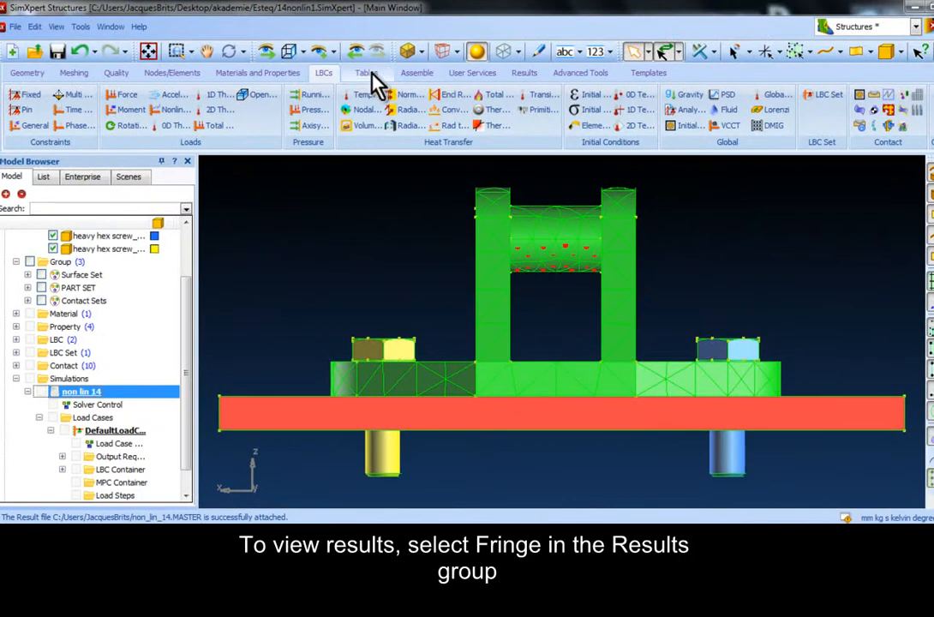
Step: Start a new fringe plot definition for the attached non_lin_14 results
{"action": "left_click", "coordinate": [521, 74]}
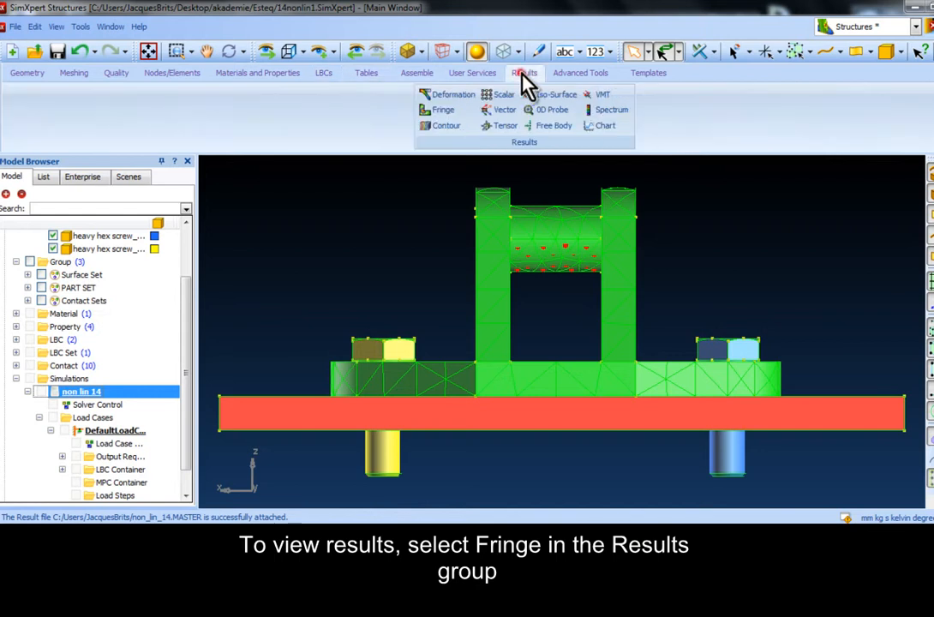
{"action": "left_click", "coordinate": [441, 109]}
{"action": "left_click_drag", "start_coordinate": [513, 291], "coordinate": [413, 310]}
{"action": "scroll", "coordinate": [503, 238], "scroll_direction": "down", "scroll_amount": 2}
{"action": "mouse_move", "coordinate": [503, 238]}
{"action": "middle_mouse_down"}
{"action": "mouse_move", "coordinate": [492, 209]}
{"action": "mouse_move", "coordinate": [494, 226]}
{"action": "middle_mouse_up"}
{"action": "scroll", "coordinate": [492, 208], "scroll_direction": "down", "scroll_amount": 2}
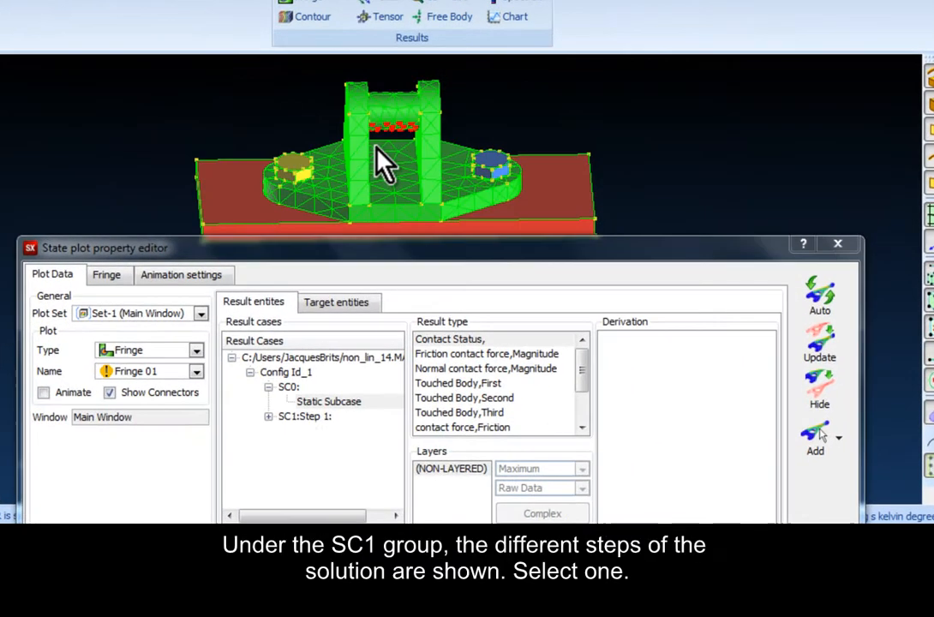
{"action": "mouse_move", "coordinate": [376, 148]}
{"action": "middle_mouse_down"}
{"action": "mouse_move", "coordinate": [375, 160]}
{"action": "mouse_move", "coordinate": [371, 146]}
{"action": "middle_mouse_up"}
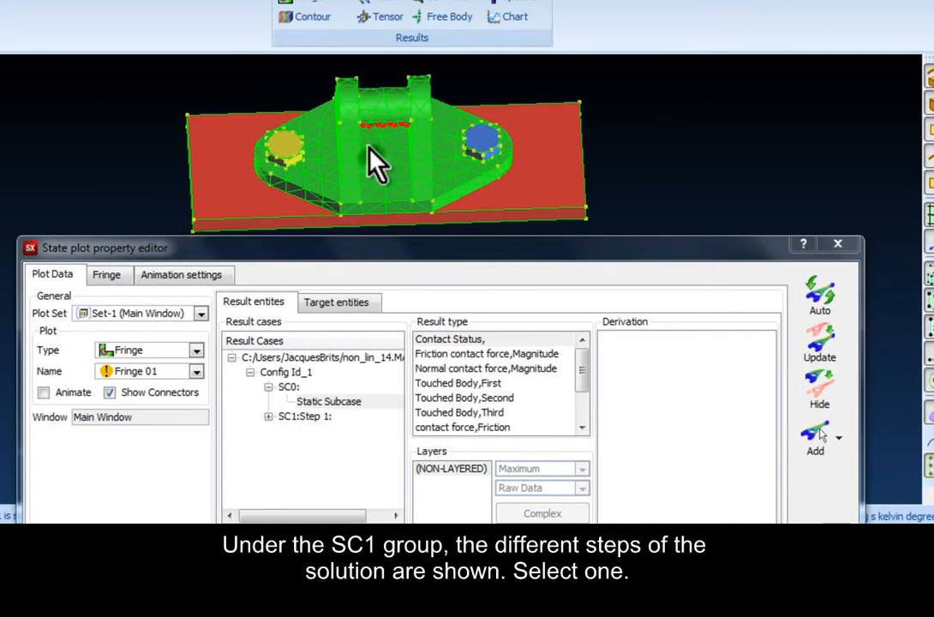
Step: Plot the von Mises derivation of the Stress Tensor result for SC1:Step 1 at Time = 0.25
{"action": "left_click", "coordinate": [268, 416]}
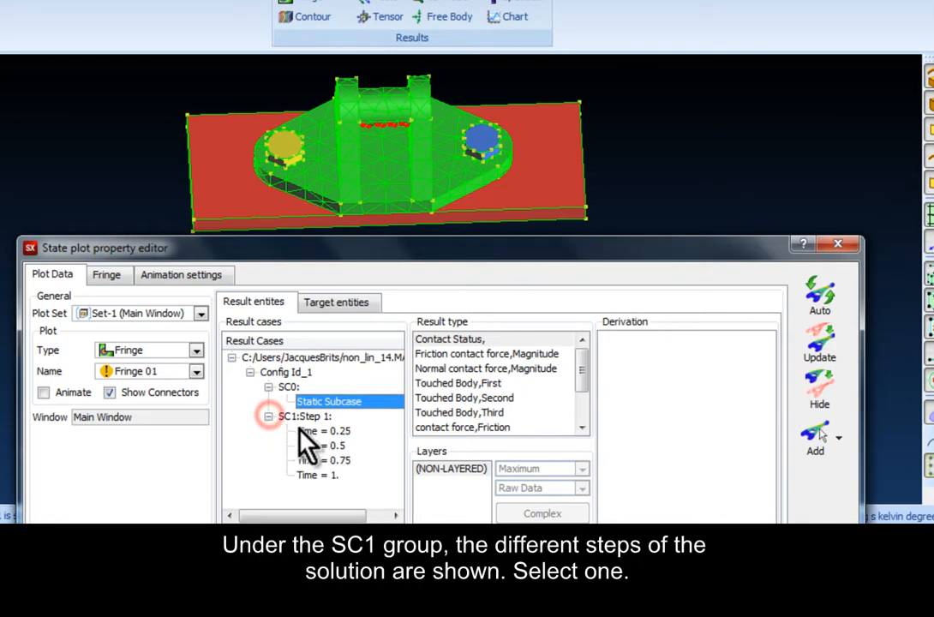
{"action": "left_click", "coordinate": [301, 430]}
{"action": "scroll", "coordinate": [454, 334], "scroll_direction": "down", "scroll_amount": 5}
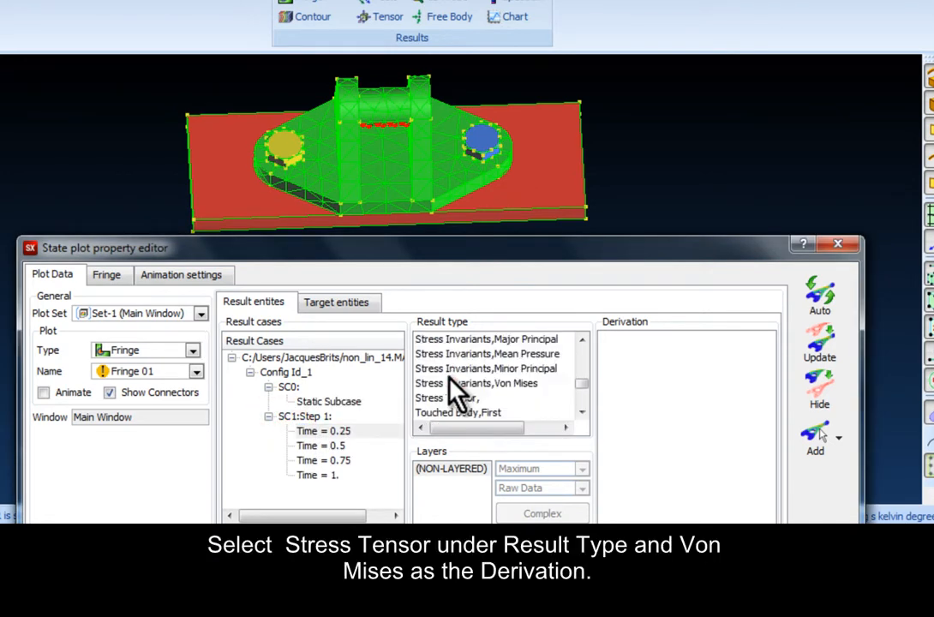
{"action": "left_click", "coordinate": [452, 343]}
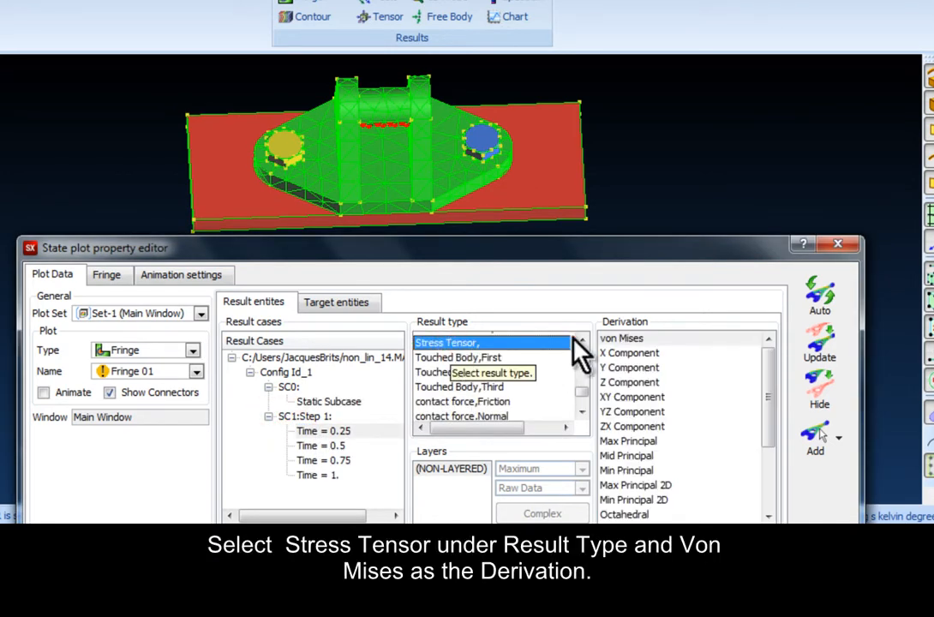
{"action": "left_click", "coordinate": [659, 341]}
{"action": "left_click", "coordinate": [821, 350]}
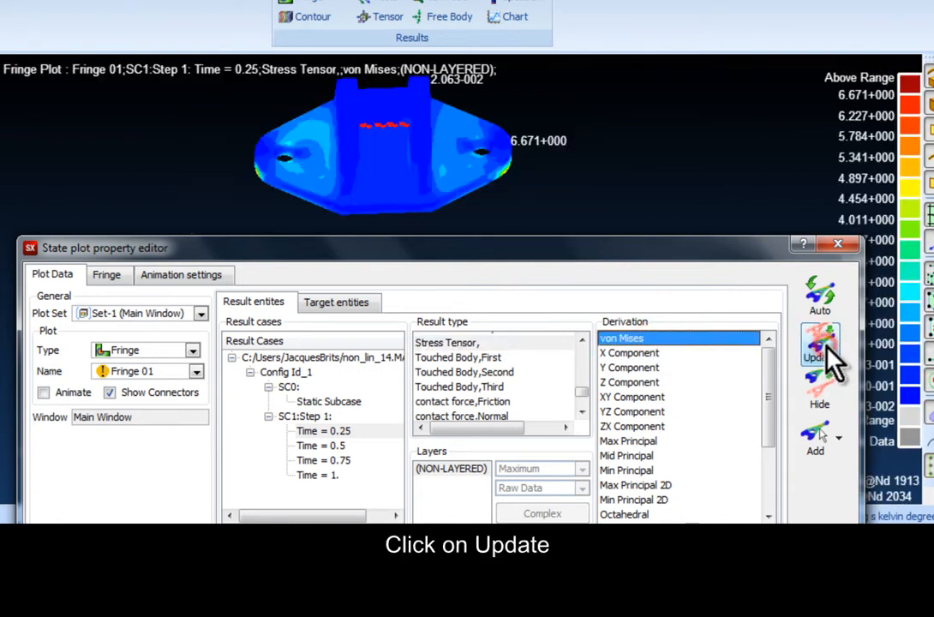
{"action": "mouse_move", "coordinate": [379, 156]}
{"action": "middle_mouse_down"}
{"action": "mouse_move", "coordinate": [386, 92]}
{"action": "mouse_move", "coordinate": [384, 154]}
{"action": "middle_mouse_up"}
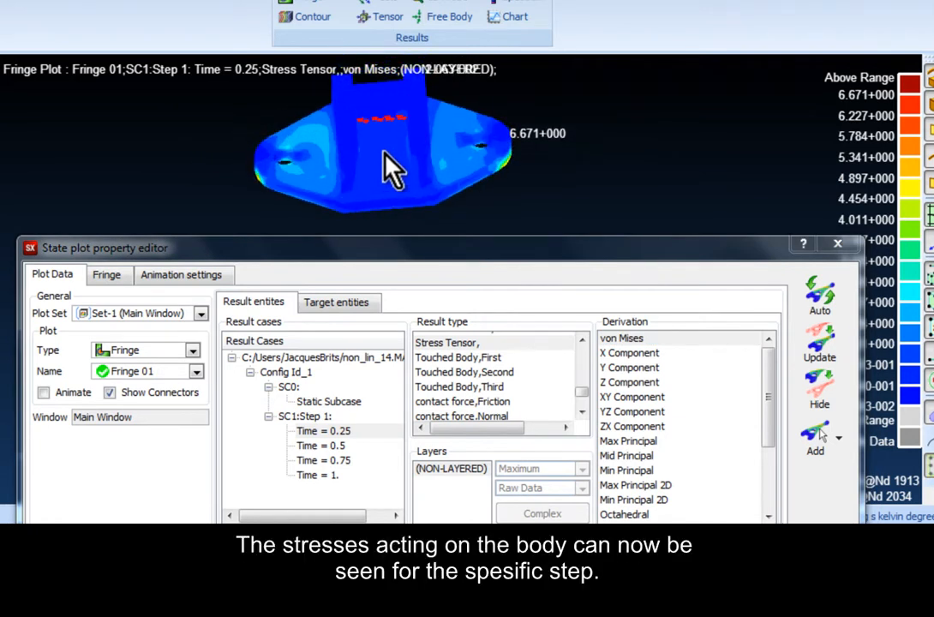
Step: Update the von Mises fringe plot for Time = 0.5, Time = 0.75 and the final Time = 1 in turn
{"action": "left_click", "coordinate": [338, 445]}
{"action": "left_click", "coordinate": [819, 344]}
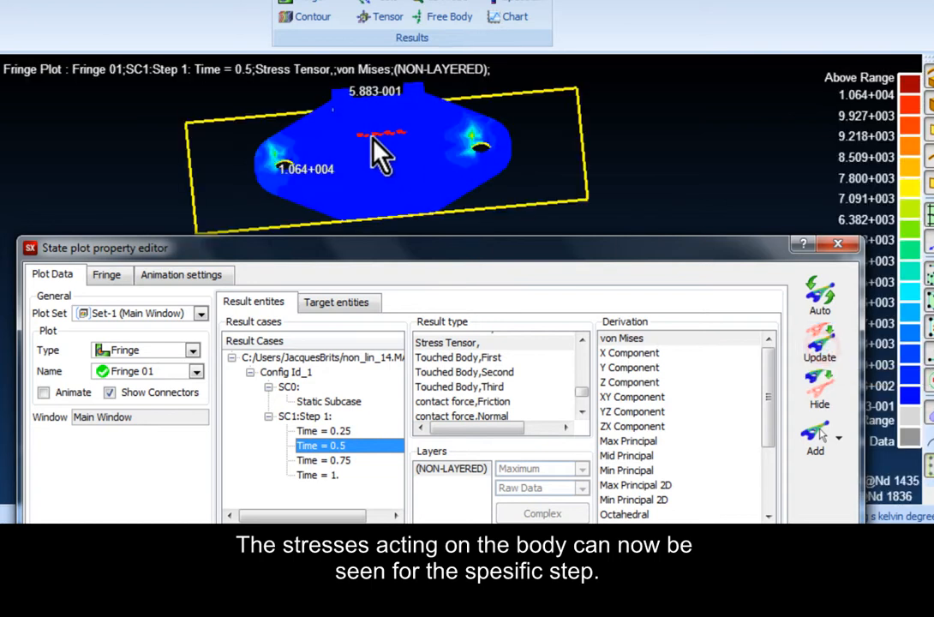
{"action": "left_click", "coordinate": [341, 463]}
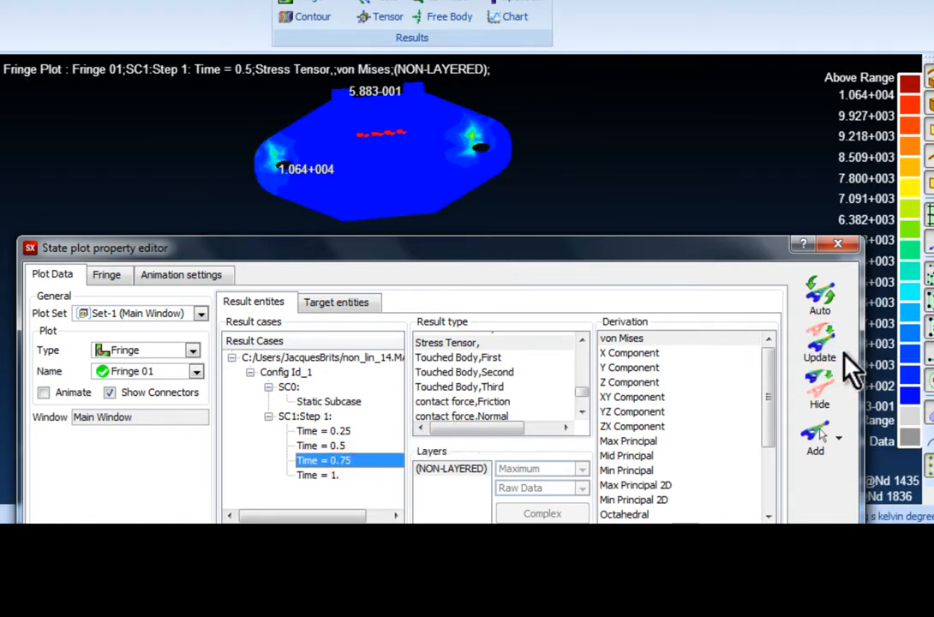
{"action": "left_click", "coordinate": [818, 358]}
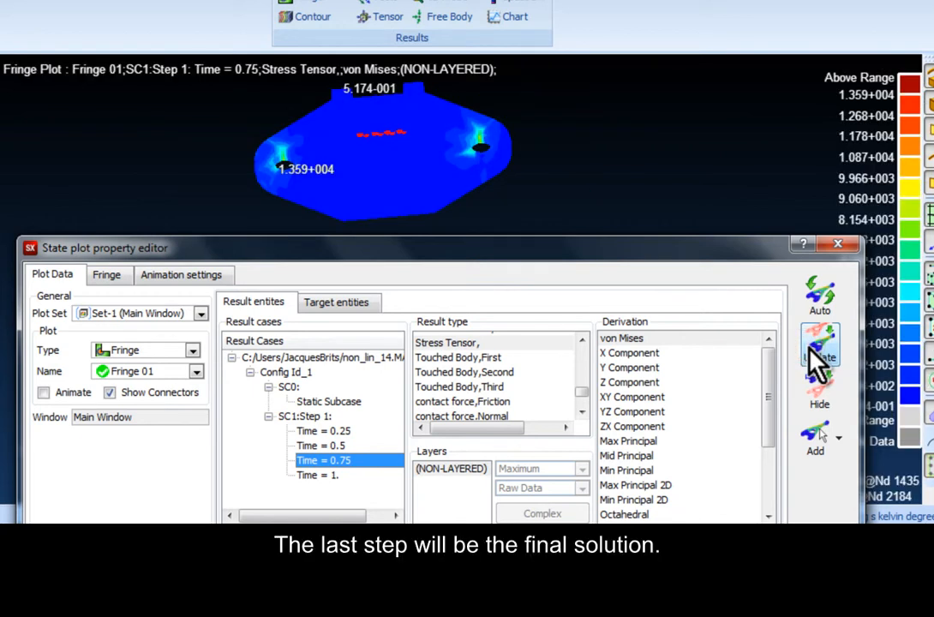
{"action": "left_click", "coordinate": [324, 475]}
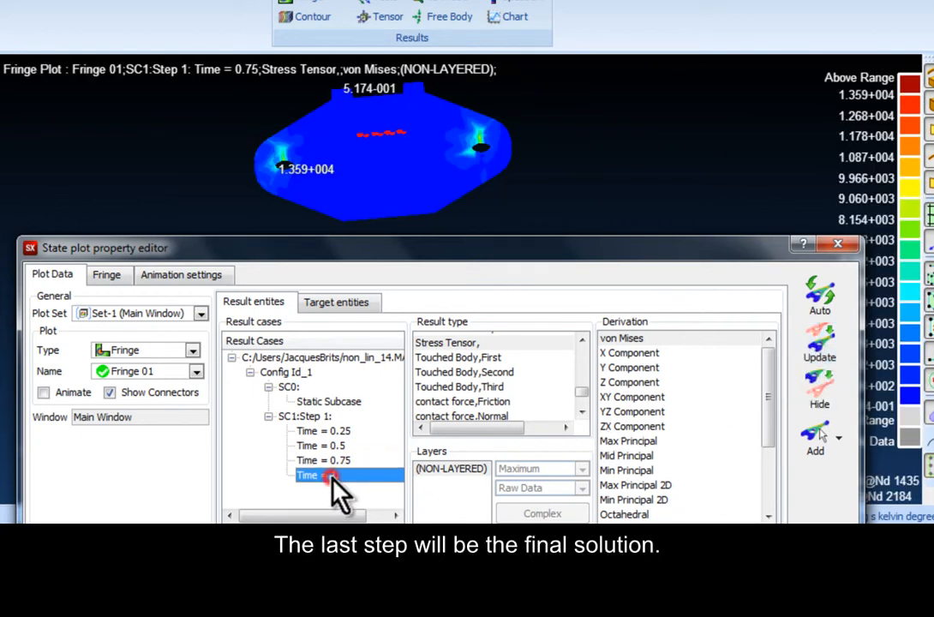
{"action": "left_click", "coordinate": [818, 358]}
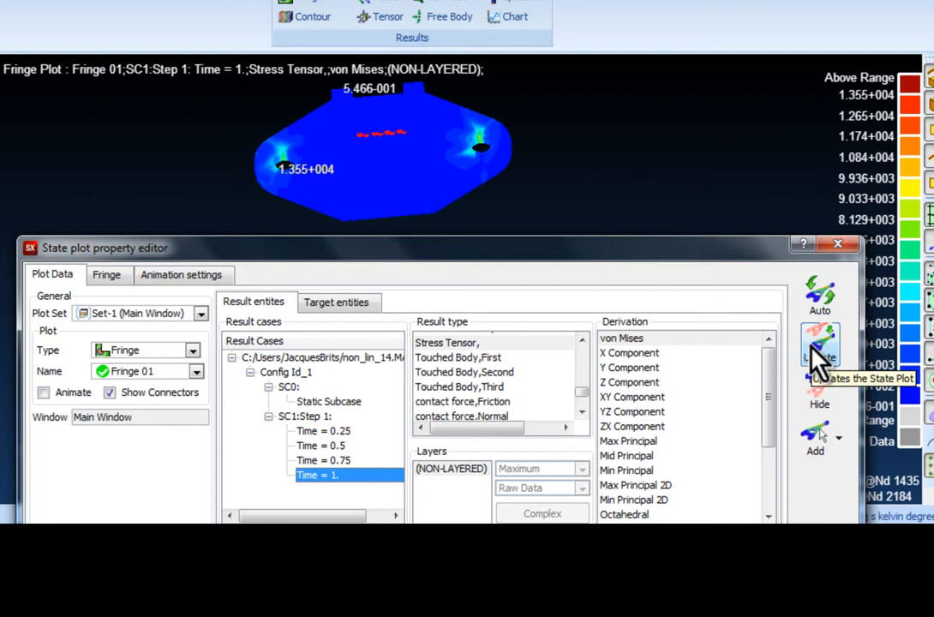